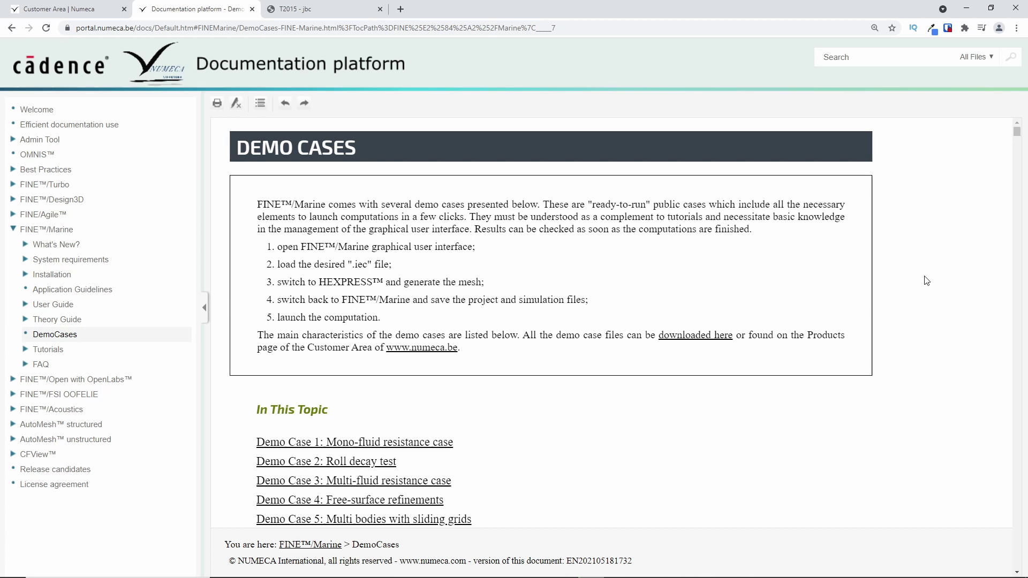
Reach the FINE™/Marine DemoCases page through the Customer Area documentation link, then return to the welcome page
scroll(926, 281, down, 5)
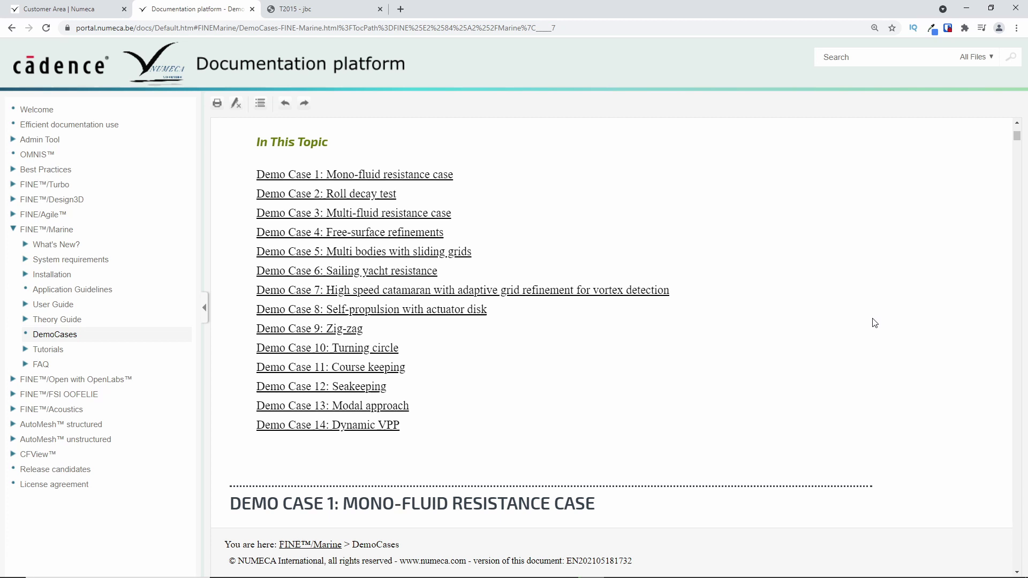
scroll(857, 335, up, 4)
scroll(857, 335, up, 2)
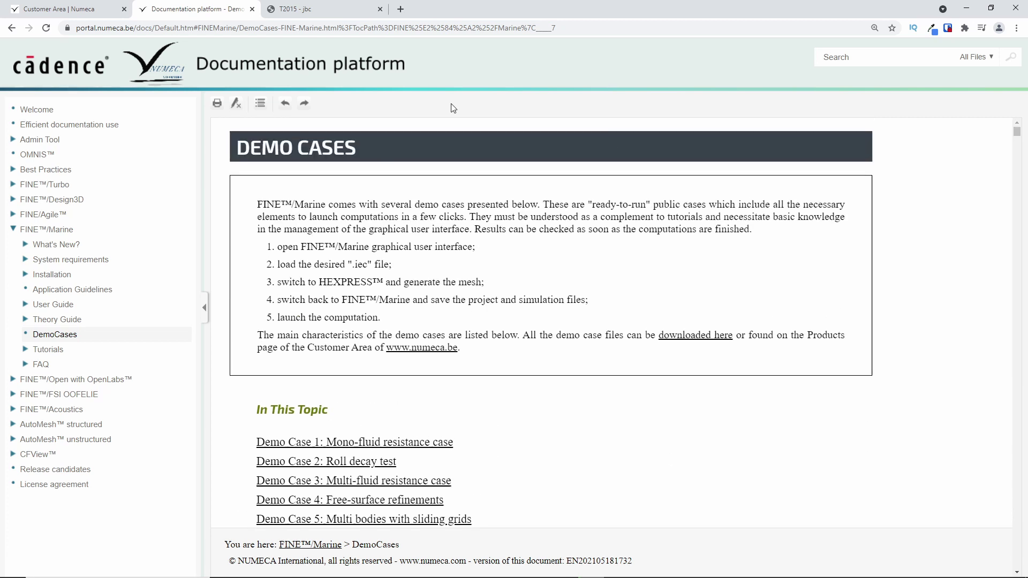
click(83, 13)
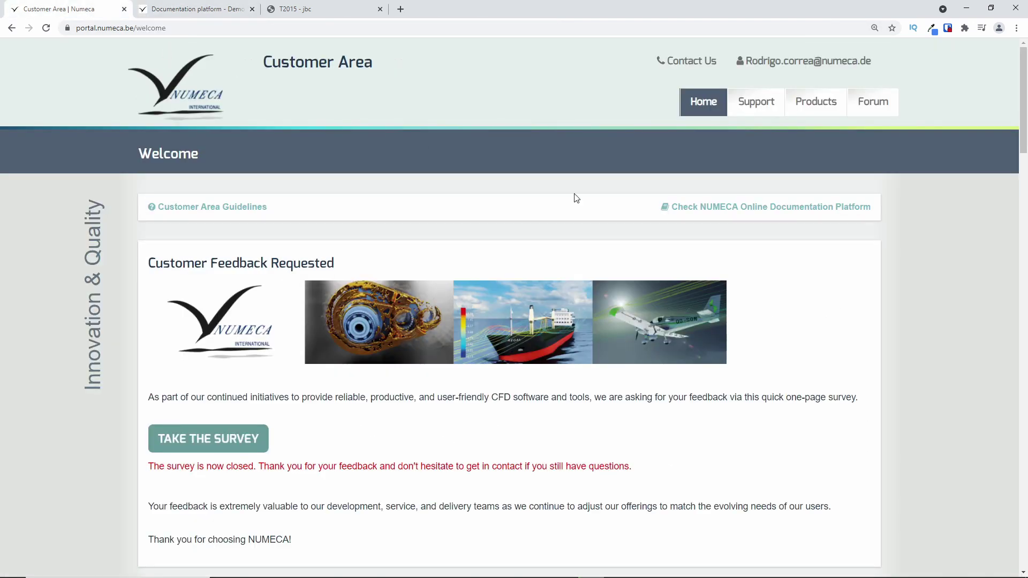
click(747, 210)
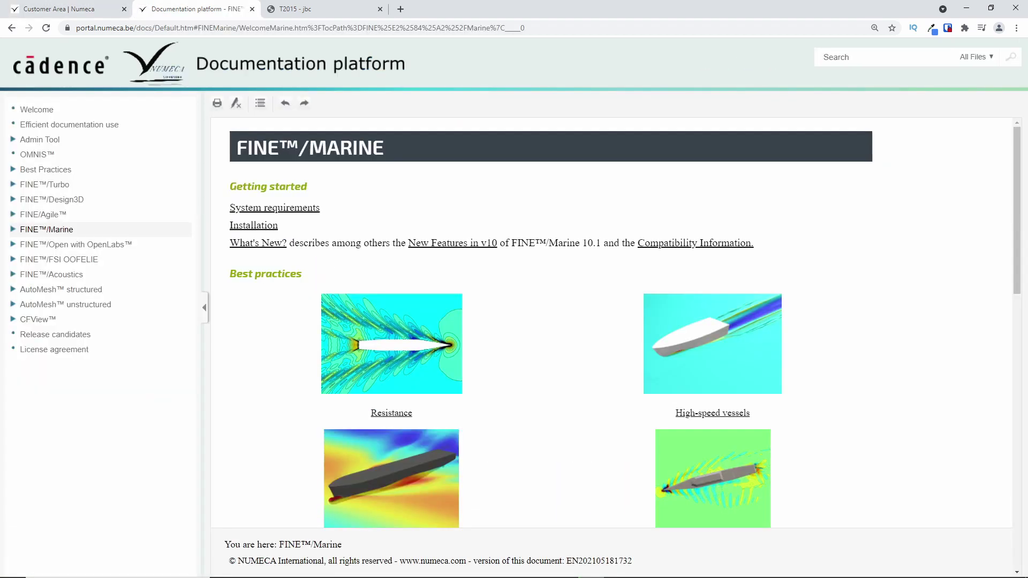
click(64, 230)
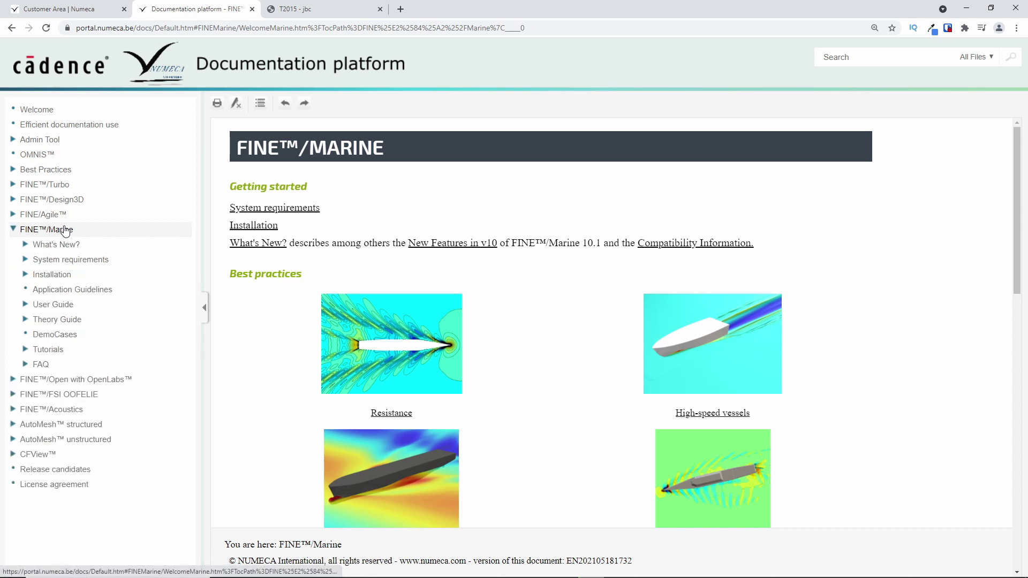
click(59, 335)
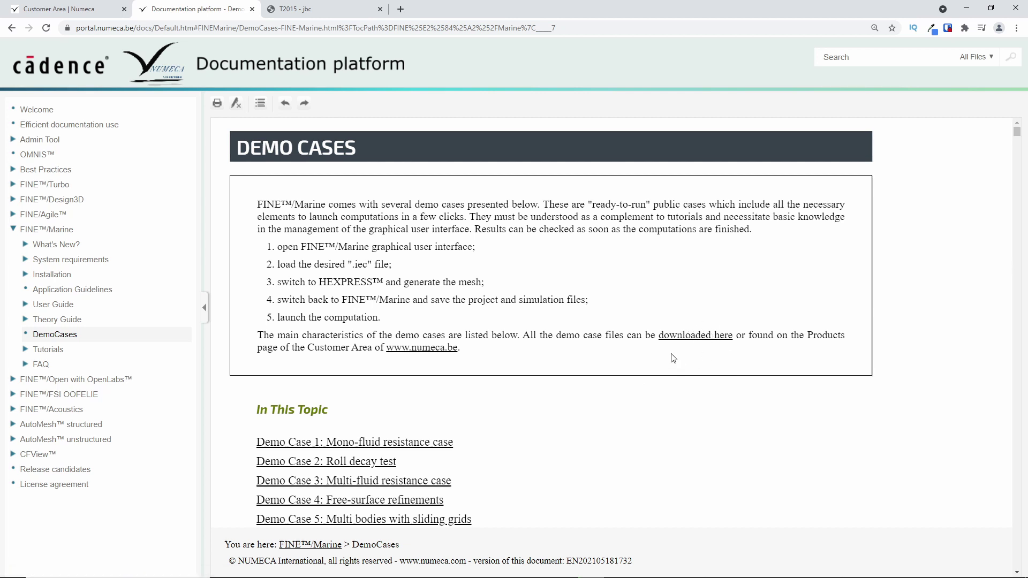
click(95, 12)
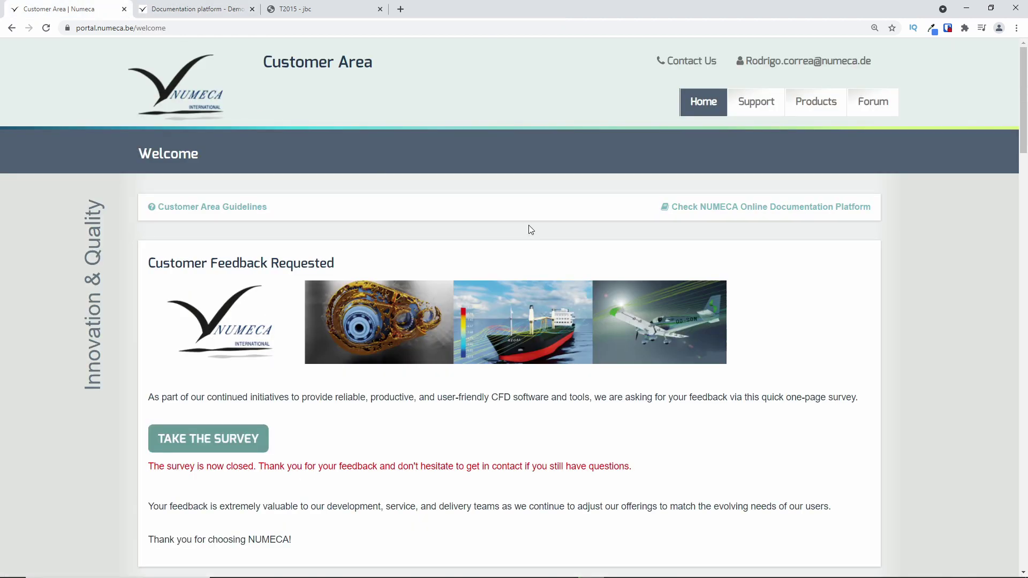
List the FINE™/Marine 10.1 product downloads and open the Demo Case 8 actuator disk documentation
click(820, 103)
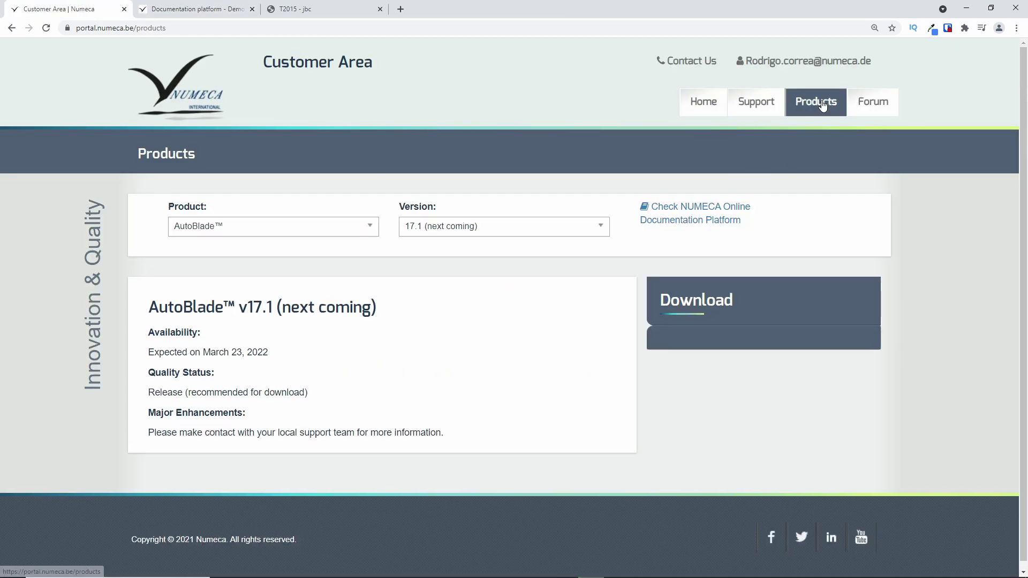
click(334, 225)
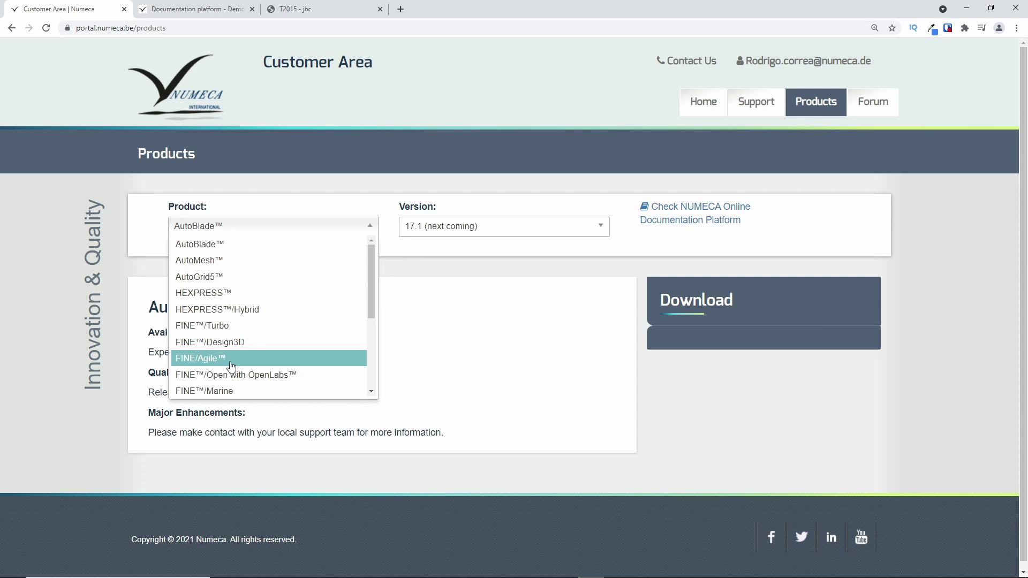
click(235, 391)
click(420, 227)
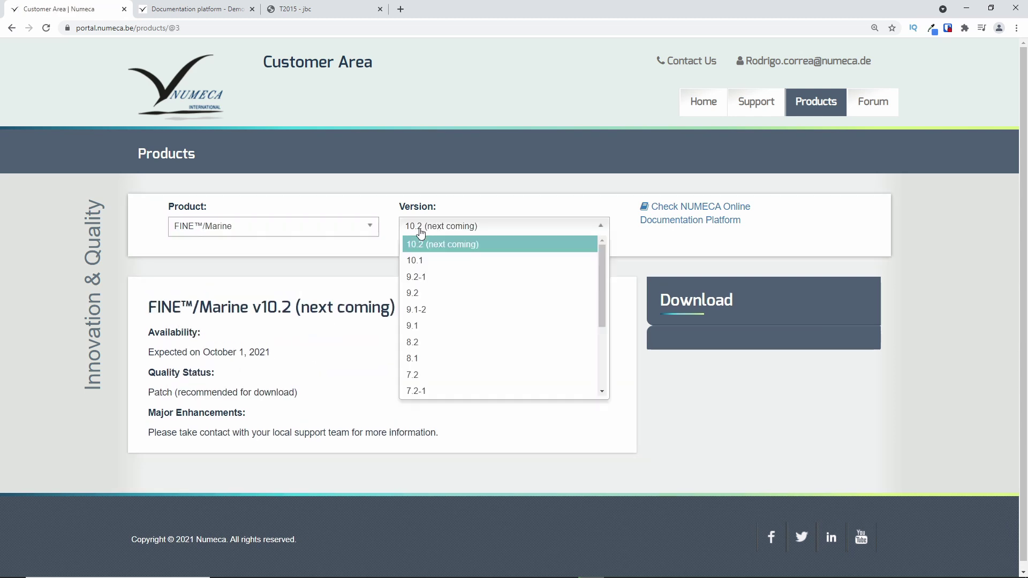
click(429, 261)
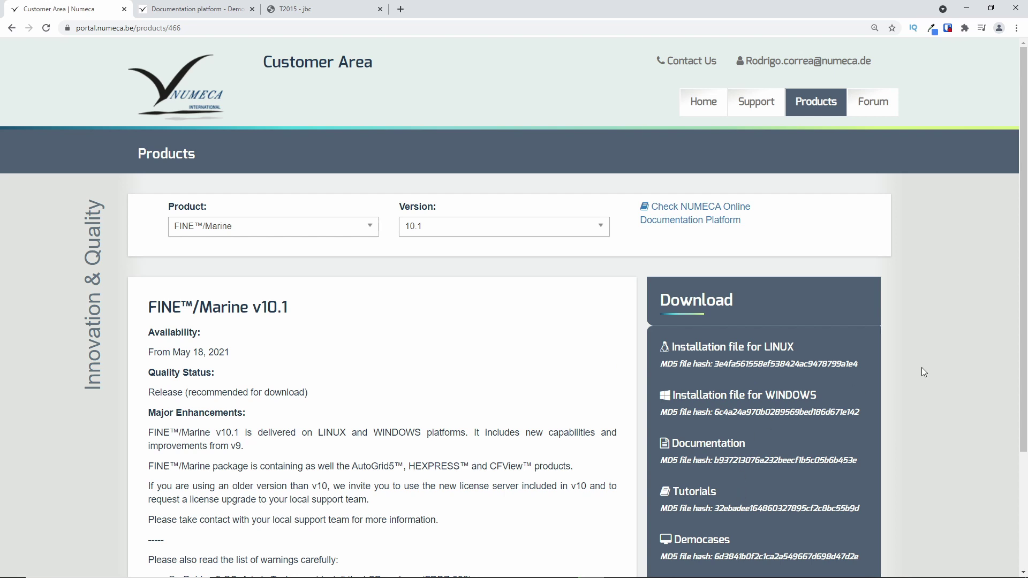
click(694, 540)
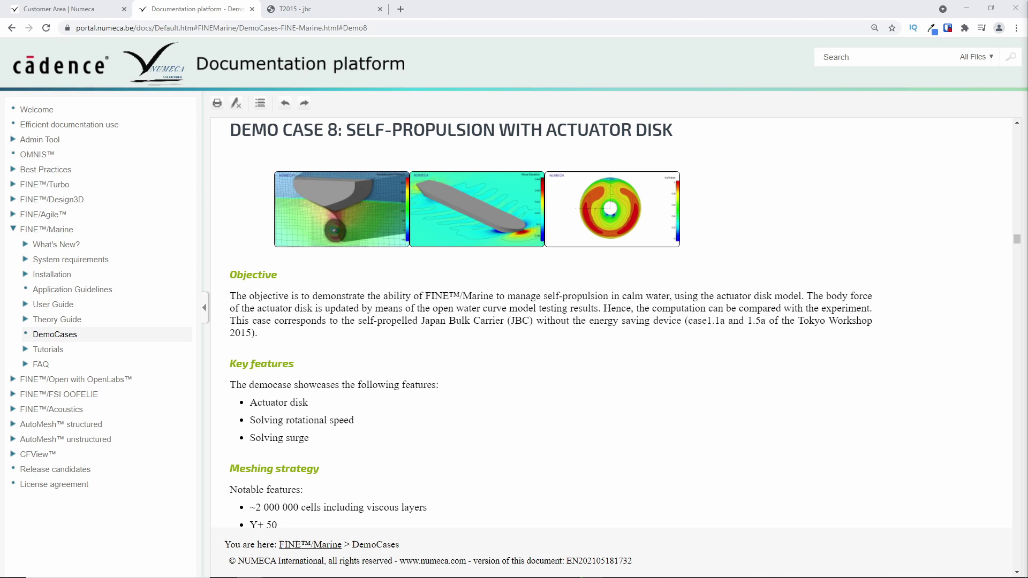
Switch to the Tokyo 2015 JBC tab and open 'Instructions to participants' listing the data cases
key(ctrl+Tab)
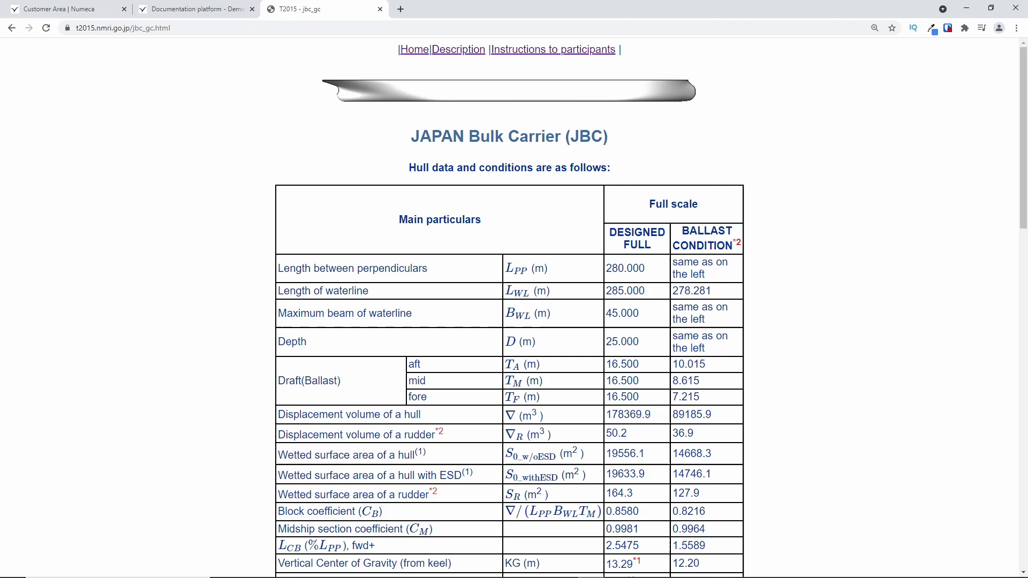
click(576, 53)
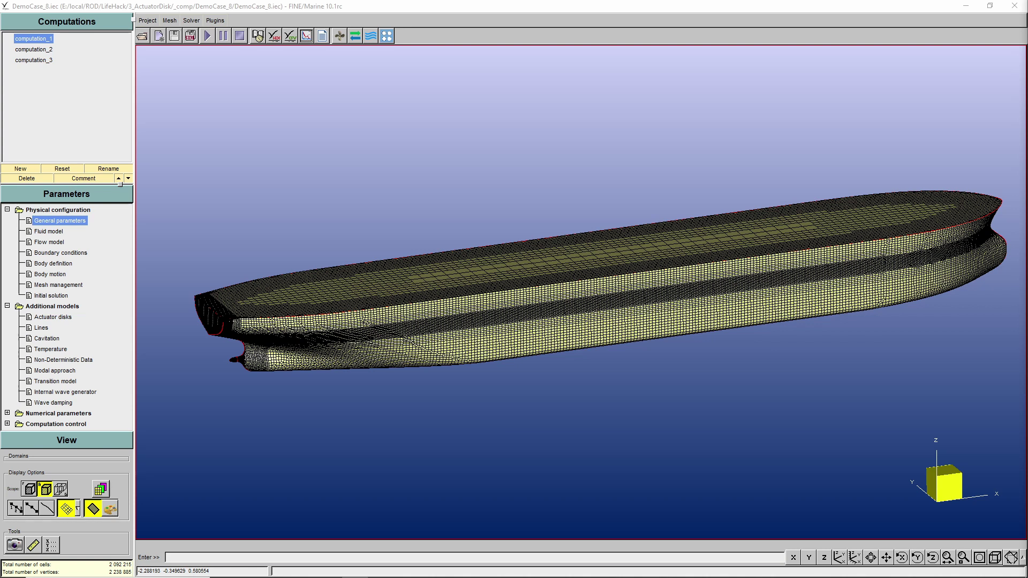
Compare the setups of computation_1, computation_2 and computation_3 in the Computations list
click(56, 51)
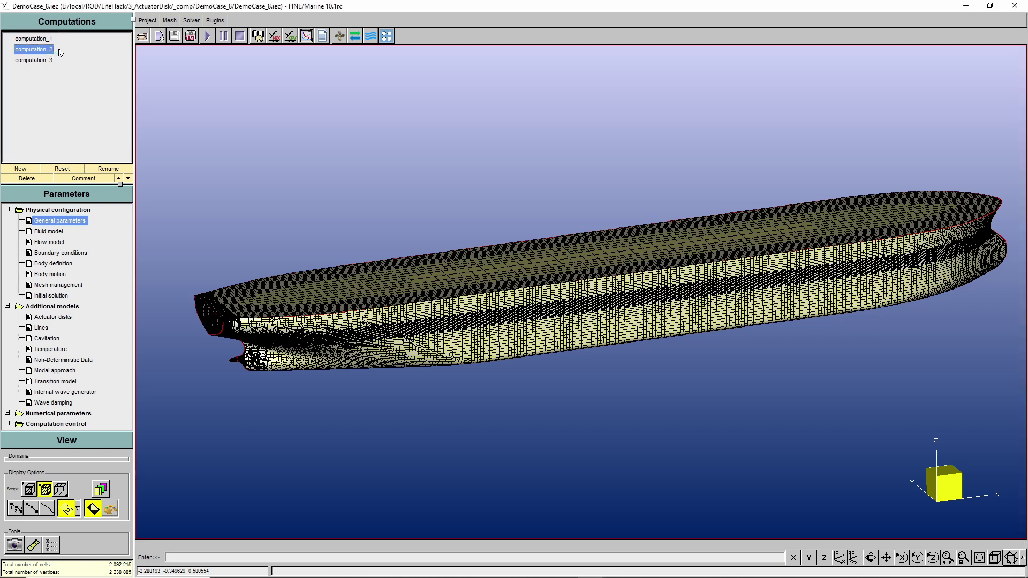
click(48, 61)
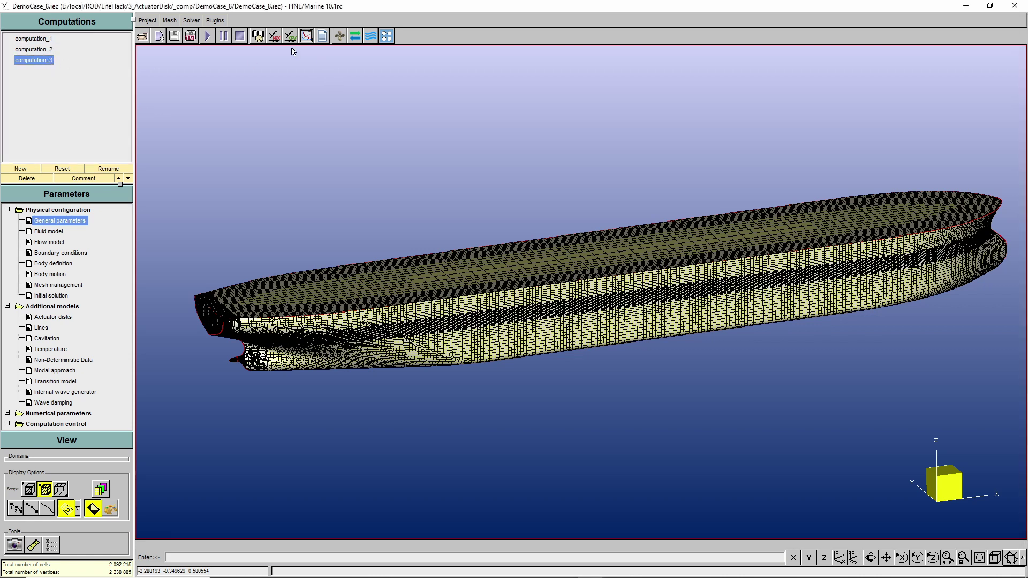
click(34, 40)
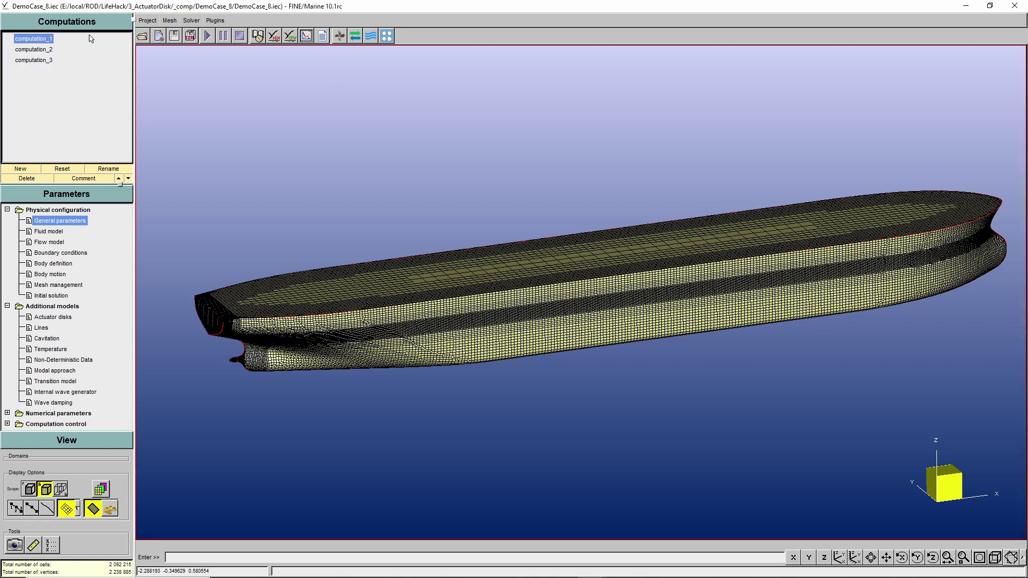
click(49, 51)
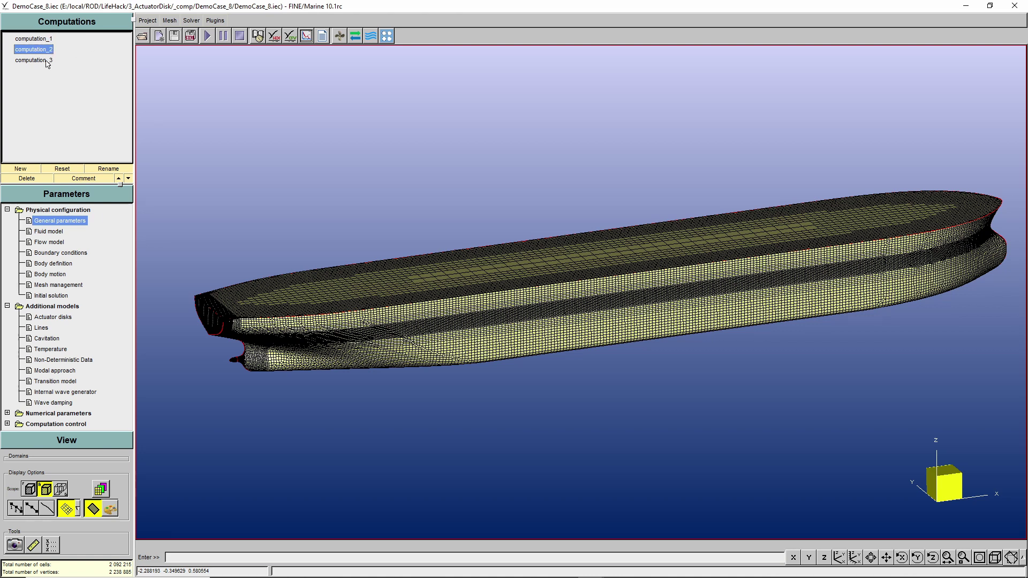
shift+click(48, 63)
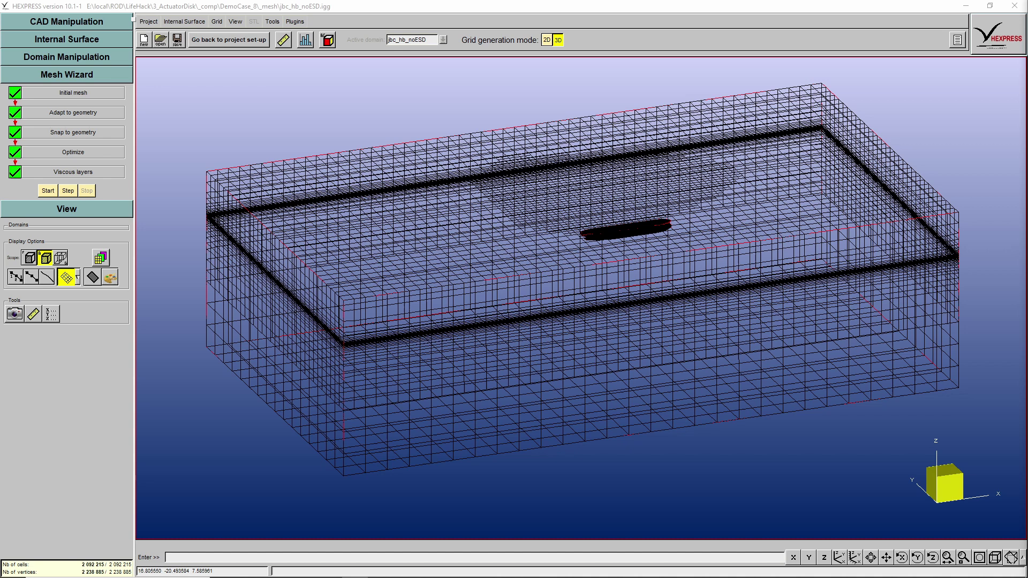
Check advanced target cell sizes for ISurface_Z=0.4125 and INTERNAL surfaces 35, 70 and 71
click(99, 113)
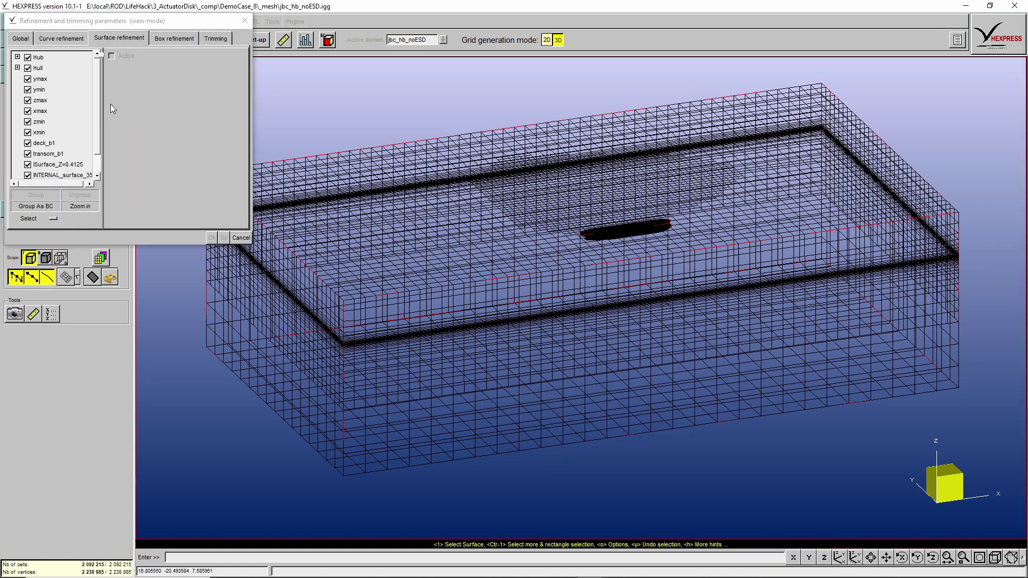
scroll(54, 118, down, 1)
click(73, 142)
ctrl+click(65, 165)
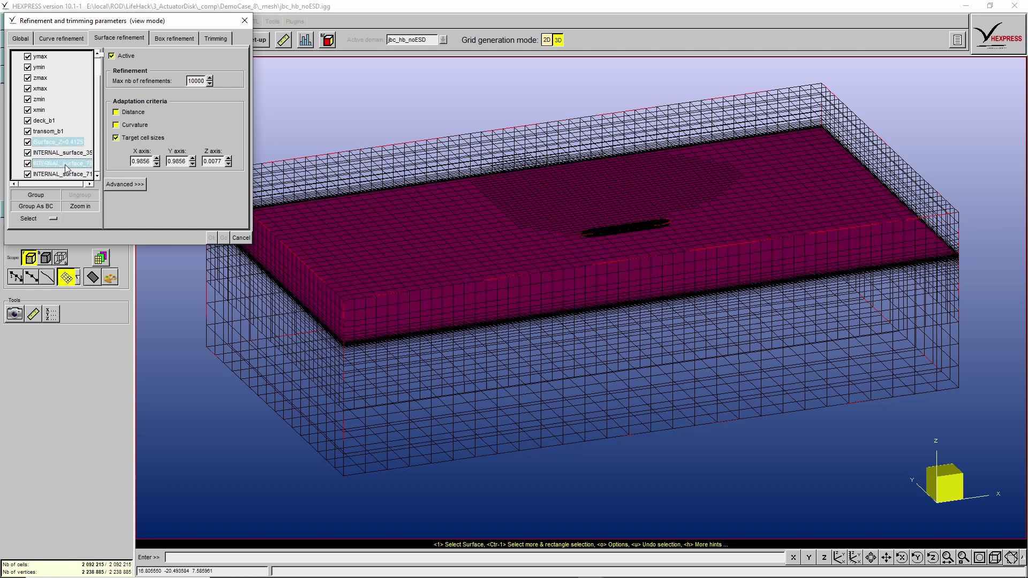
click(65, 154)
ctrl+click(64, 175)
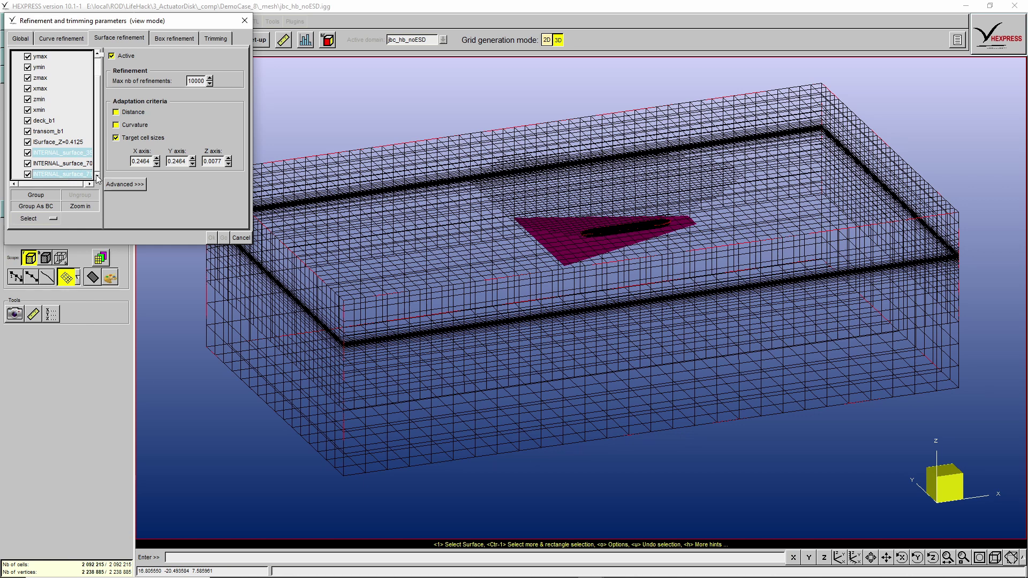
click(127, 185)
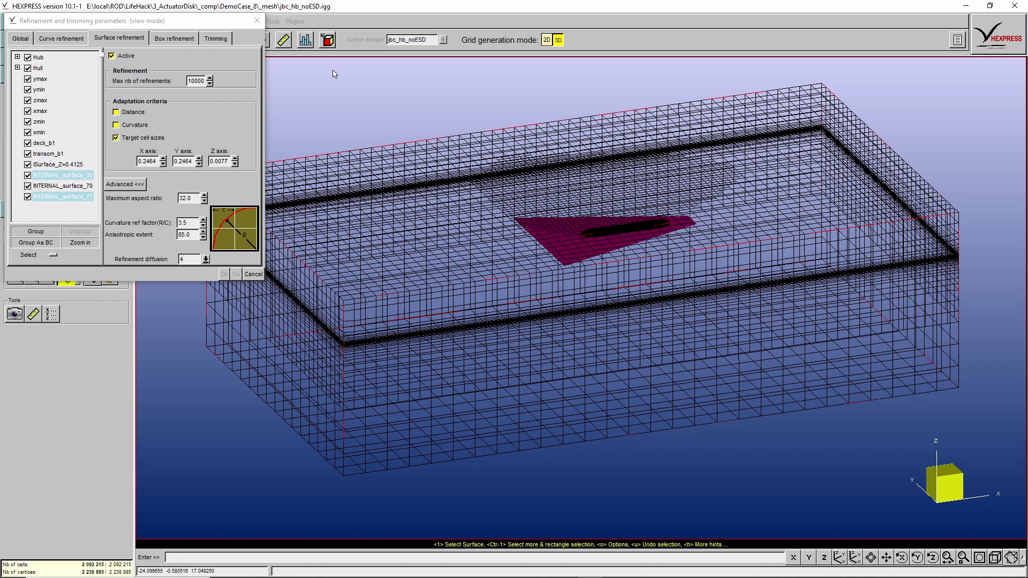
key(Escape)
Add a cutting plane through the mesh and tilt the view onto the cut
click(1011, 557)
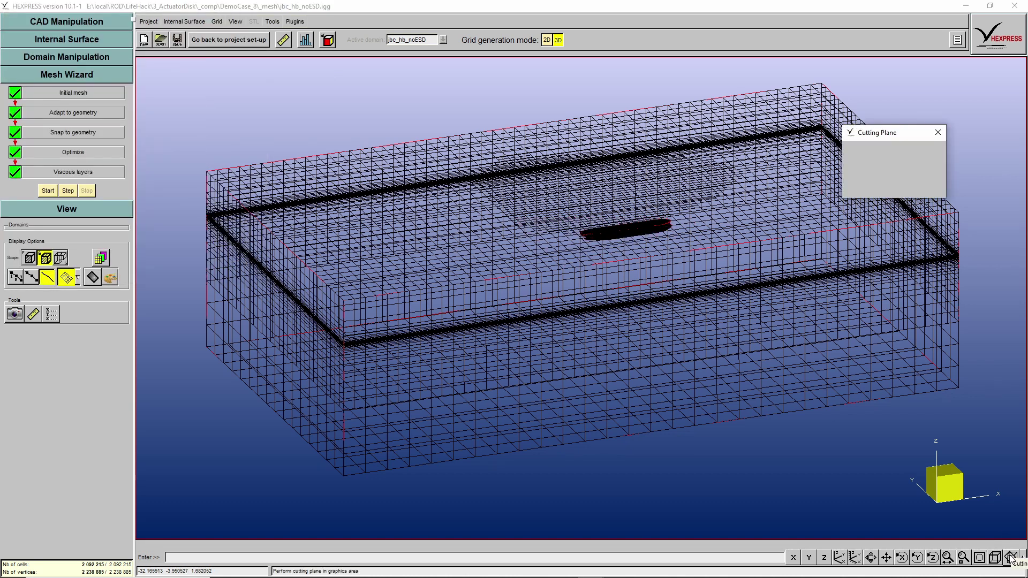
drag(672, 337, 665, 390)
scroll(625, 234, up, 3)
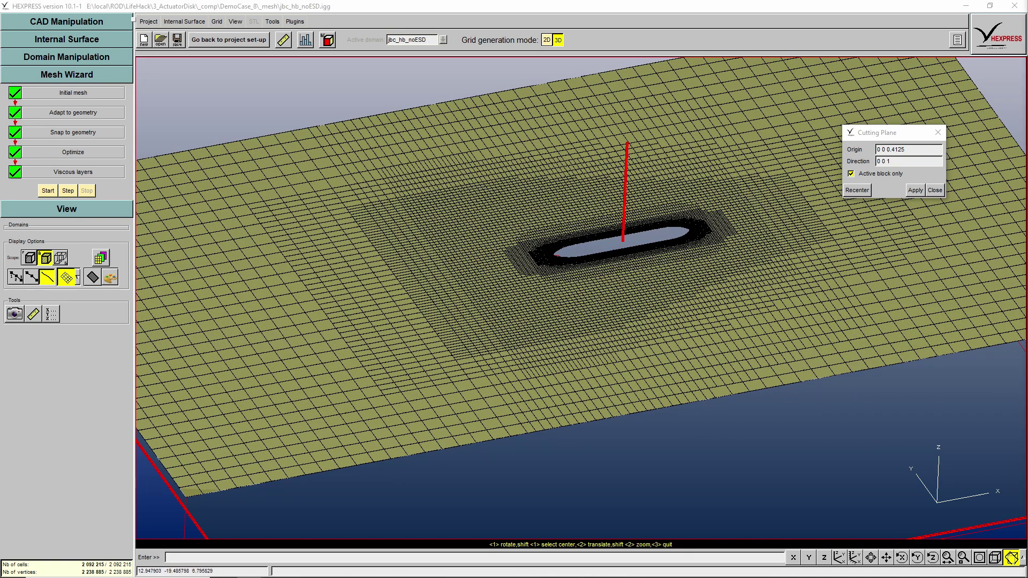
click(870, 152)
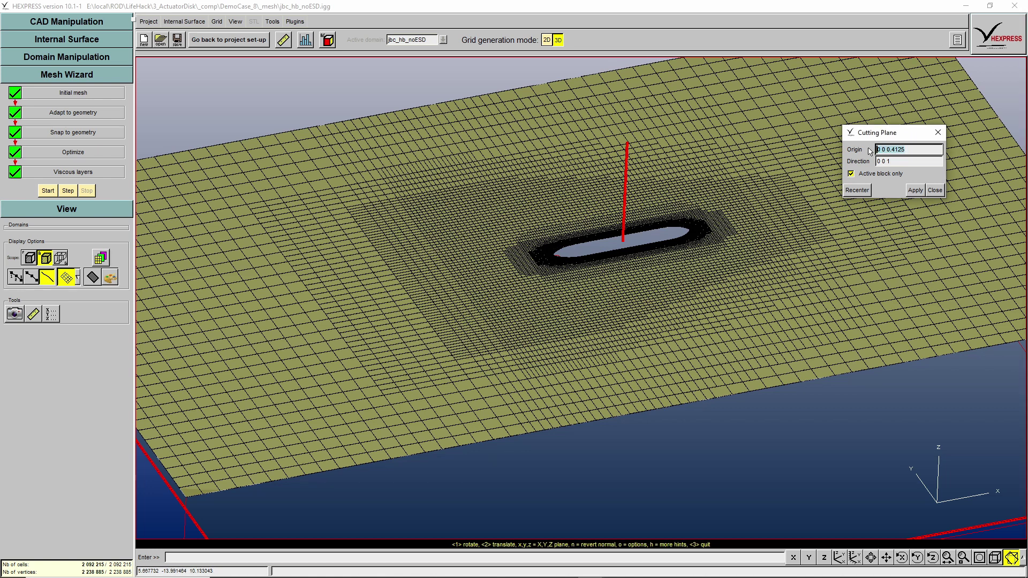
Set the cutting plane origin to 0 0 0 and direction 0 1 0, then frame the stern section
text(0 0 0)
key(Tab)
text(0 1)
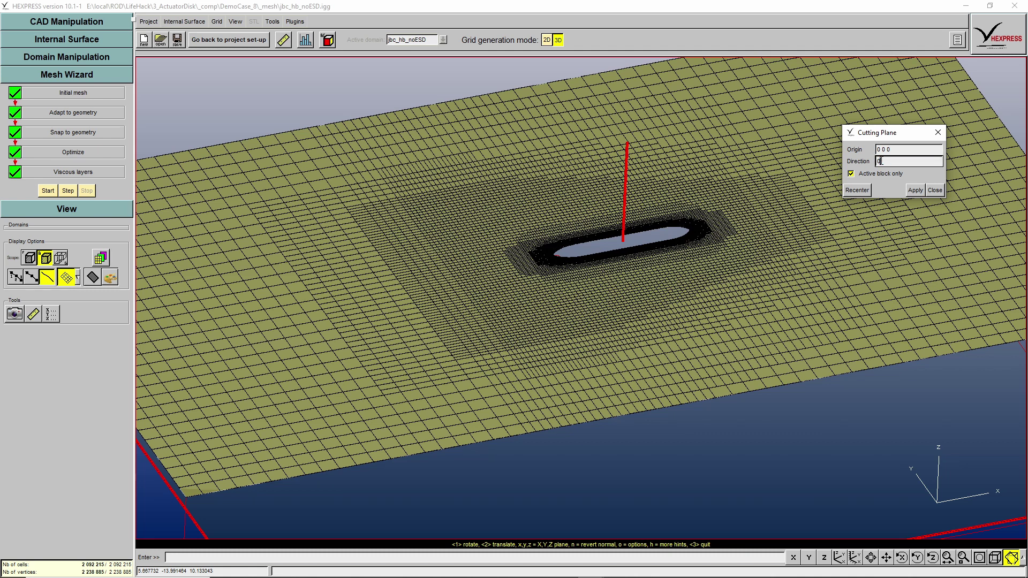
key(Return)
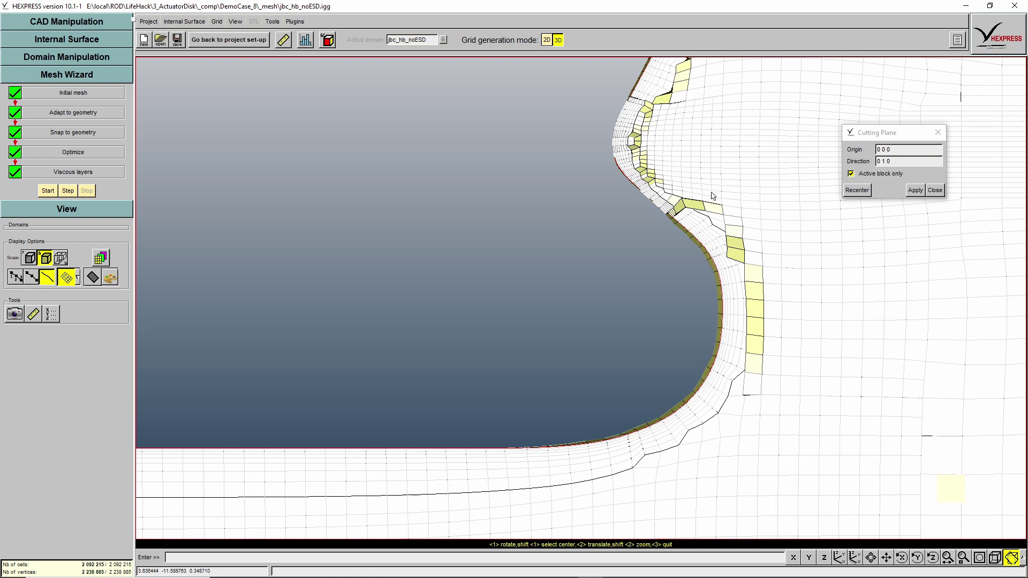
drag(713, 195, 679, 302)
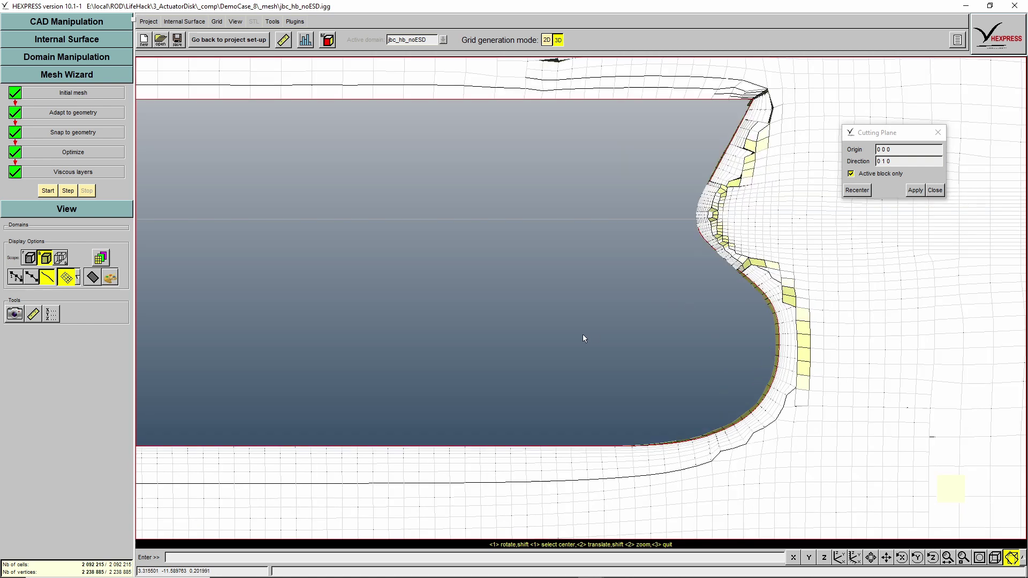
drag(583, 338, 429, 265)
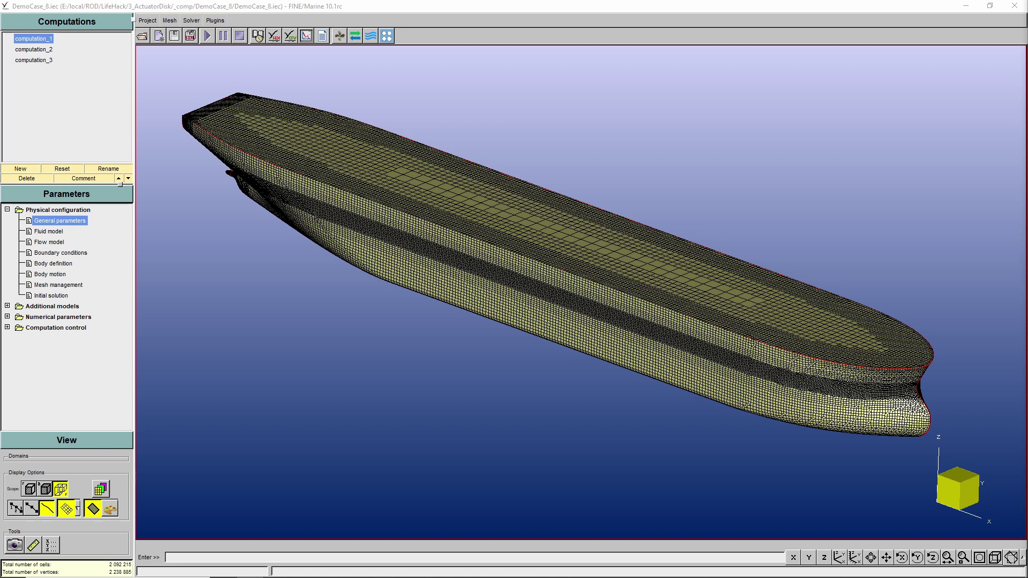
Show computation_1's boundary conditions with the external patches set to far field
click(111, 255)
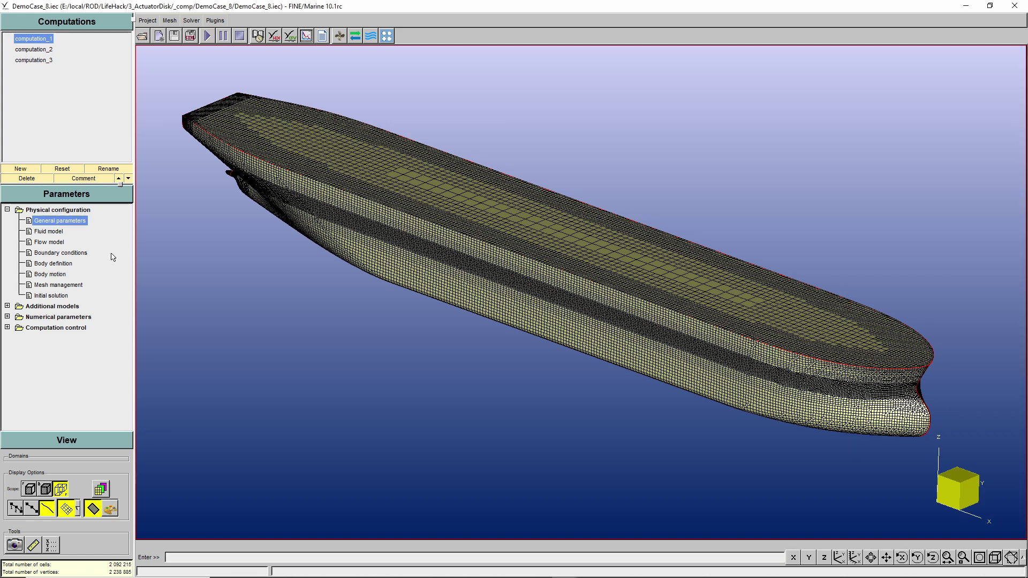
click(112, 256)
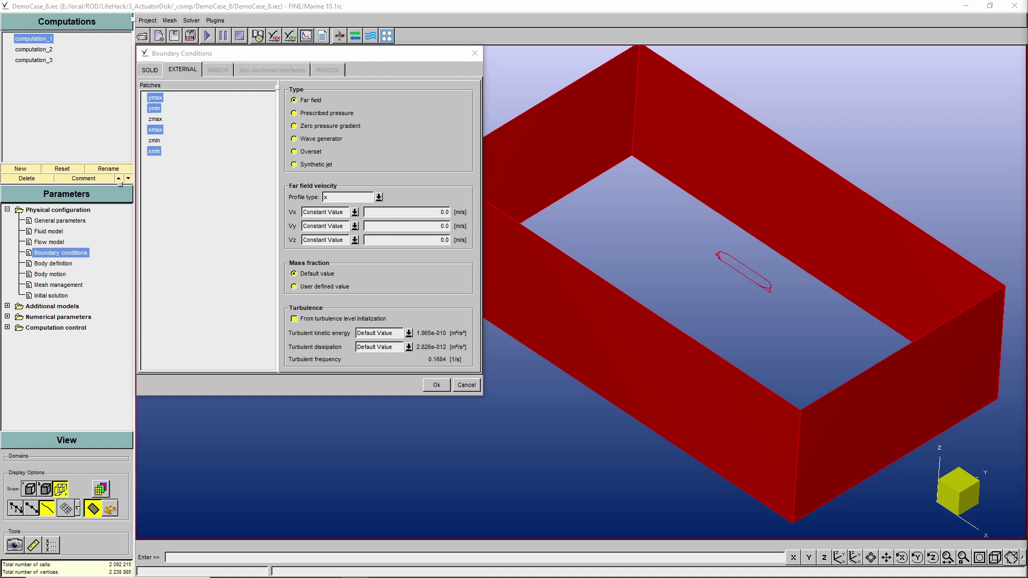
Close the boundary conditions and show the Body definition listing the Ship body
click(473, 385)
click(54, 263)
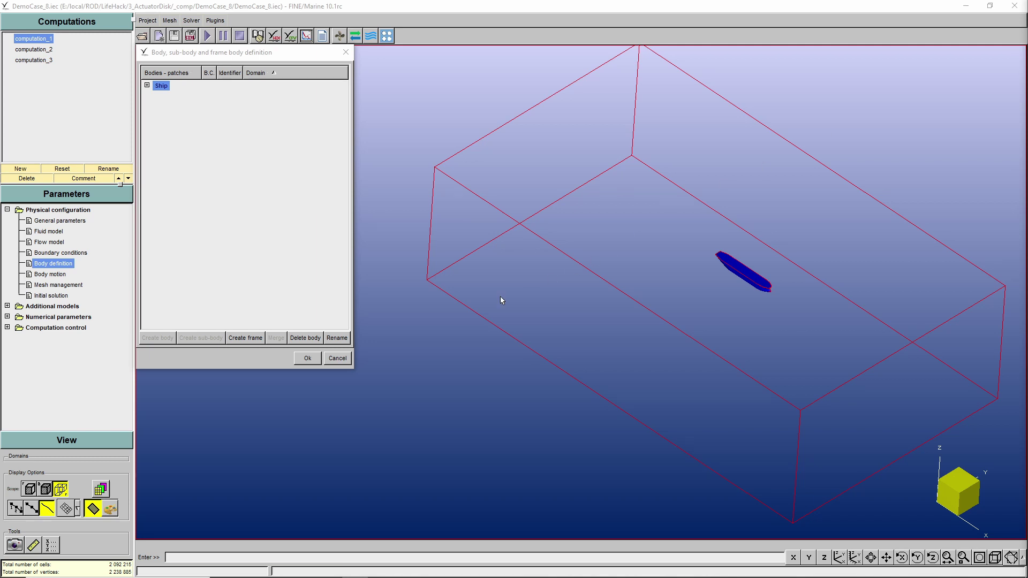
Show the Ship's Body motion settings and review the motion law options for Tx0 (Surge)
click(343, 360)
click(58, 274)
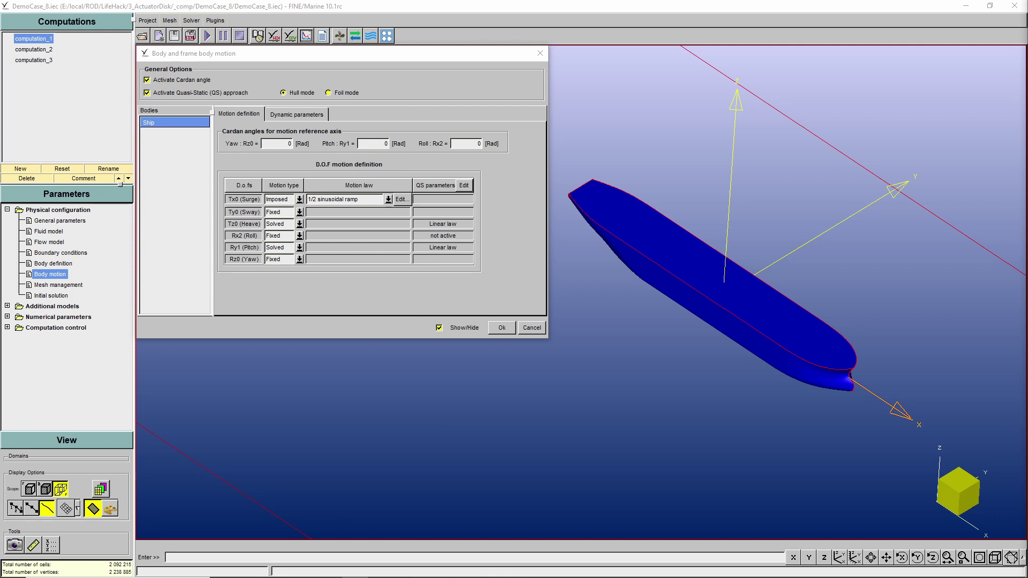
click(388, 199)
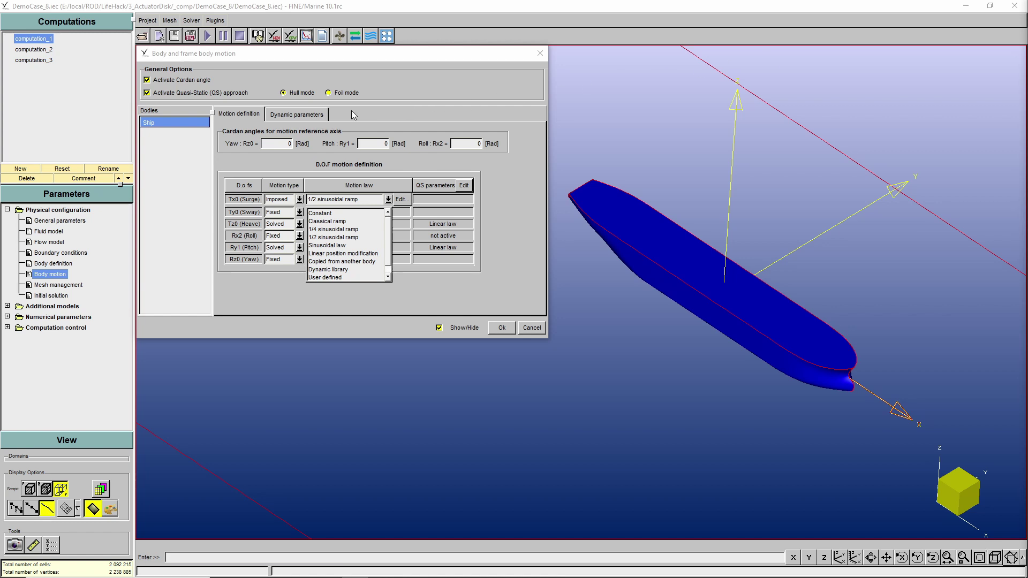
click(301, 116)
Review the Ship's dynamic parameters, switching to Half body and back to Entire body
click(301, 116)
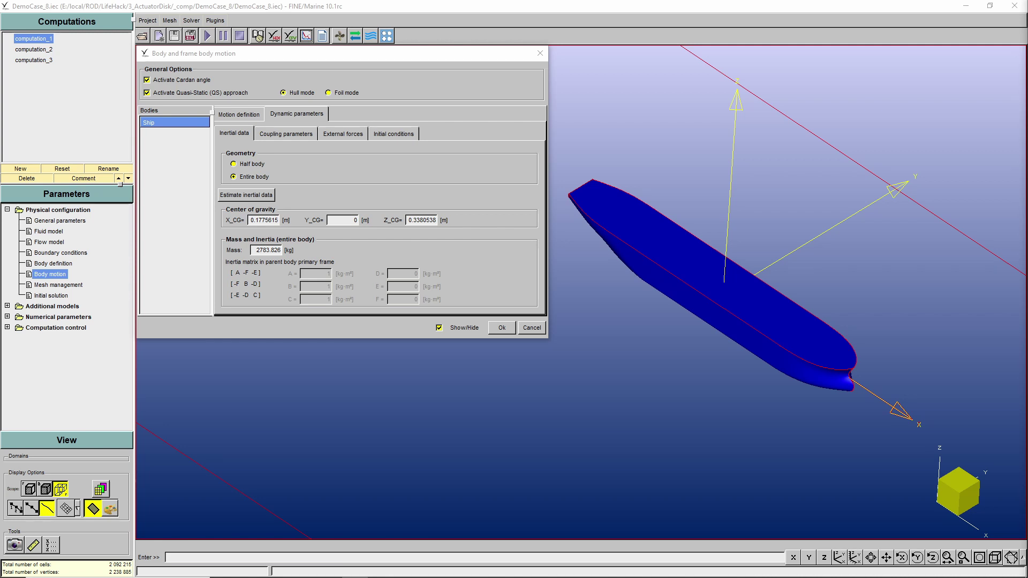
click(278, 161)
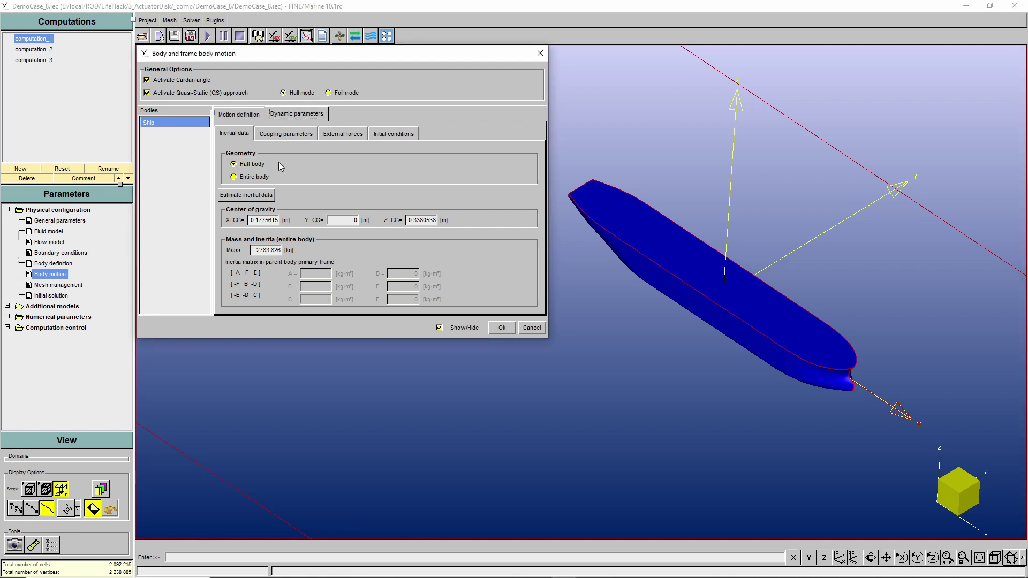
click(279, 178)
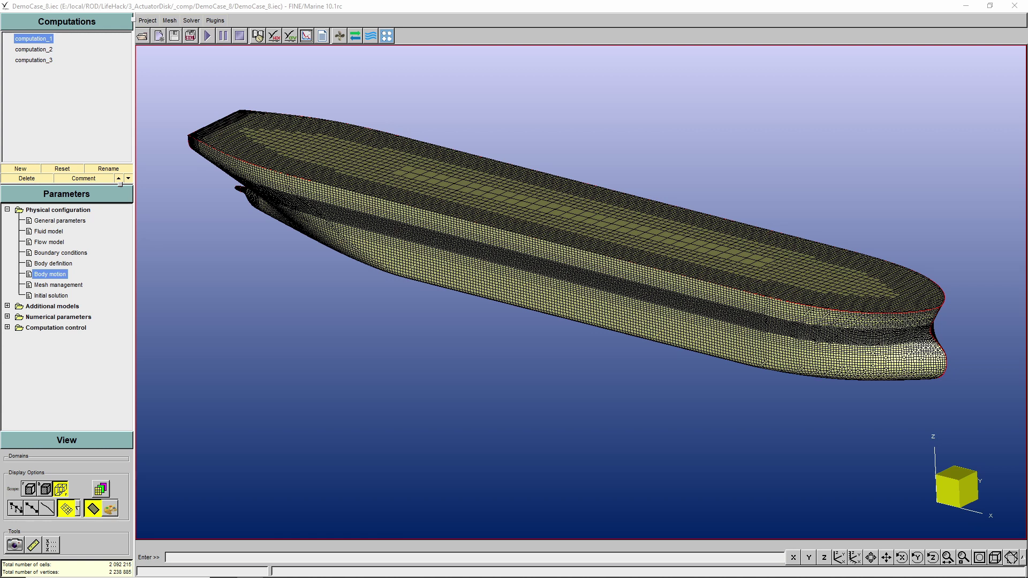
Select computation_2 and open its Actuator disks definition showing Disk_#1 with JBC_ow.dat
click(47, 50)
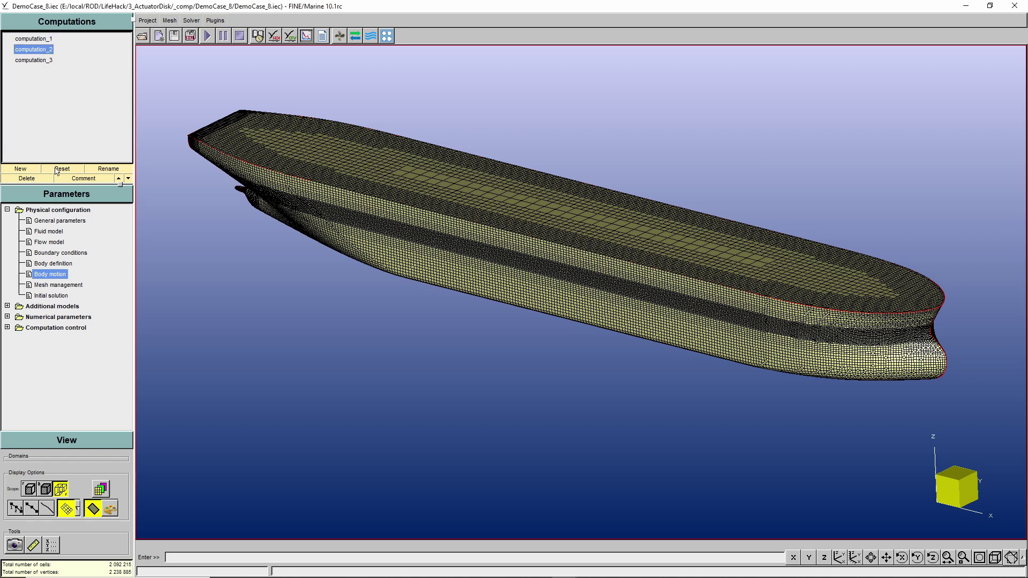
click(8, 306)
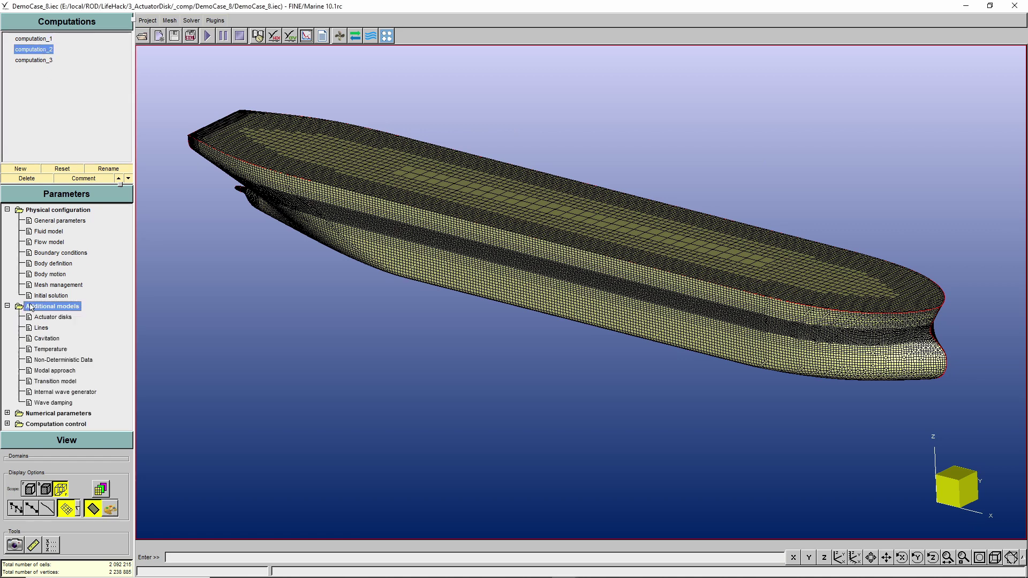
click(52, 317)
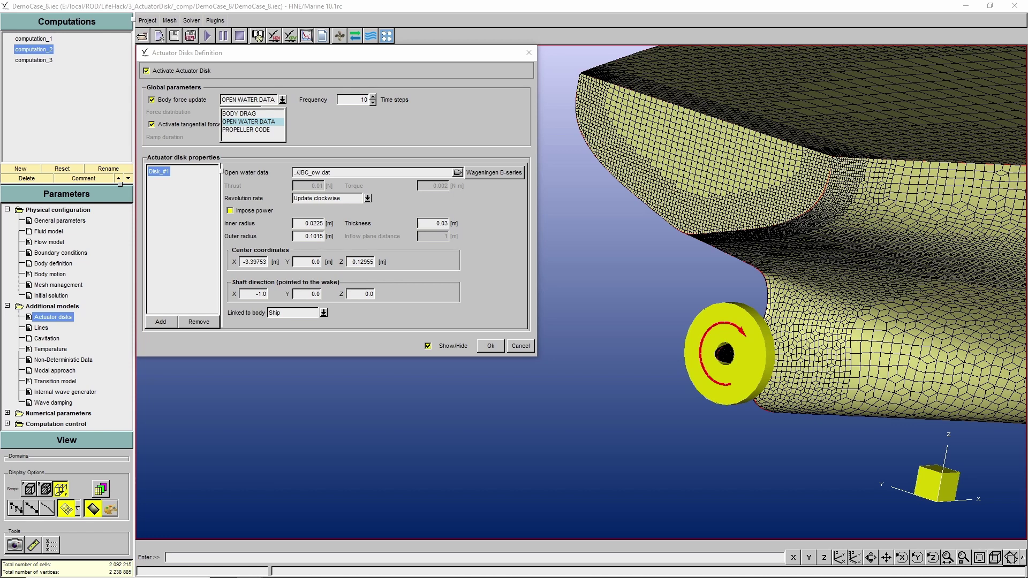
In Chrome, open the Case 1.5a (NMRI) JBC propeller open water table in a new tab
key(alt+Tab)
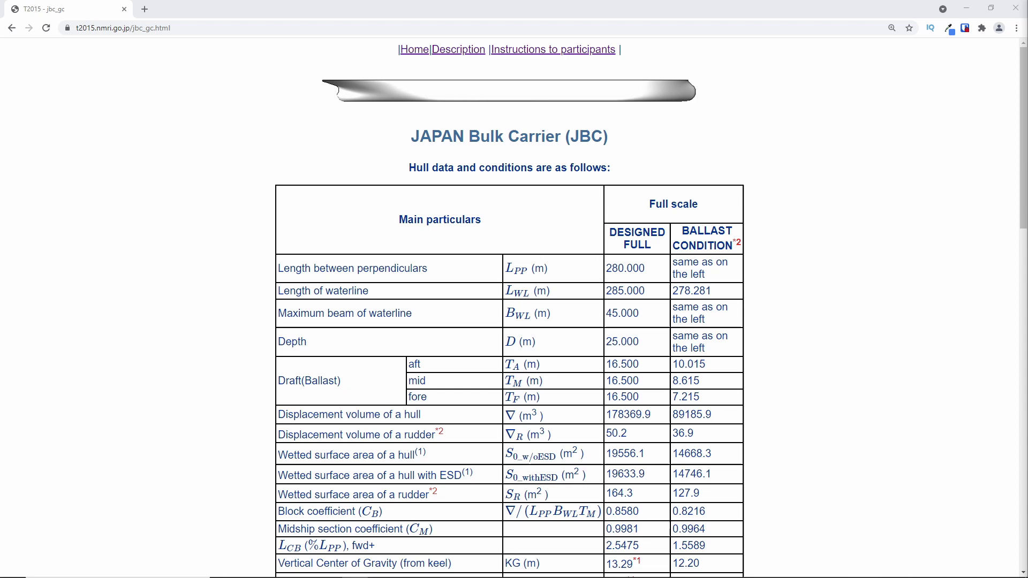
click(557, 50)
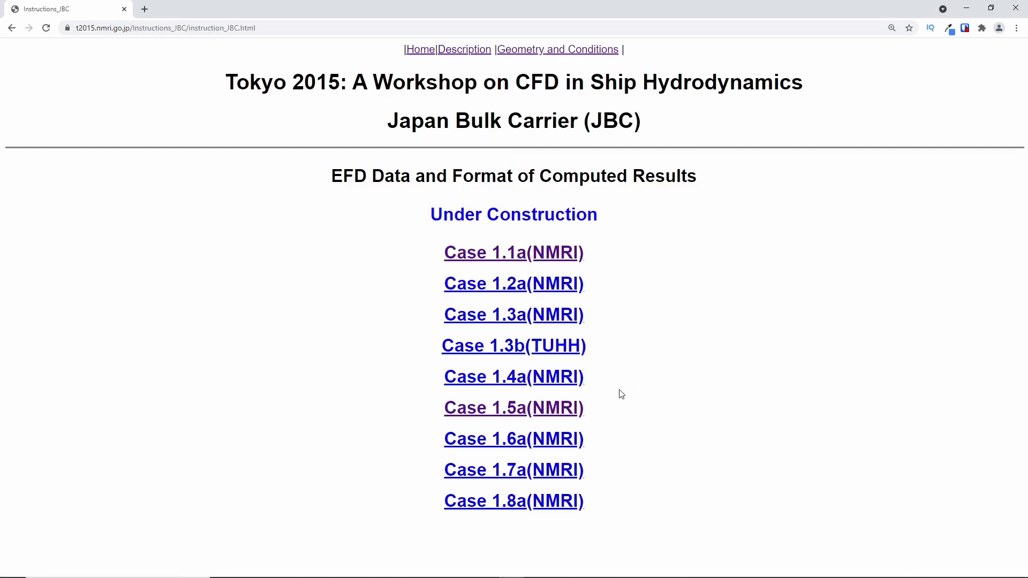
click(562, 410)
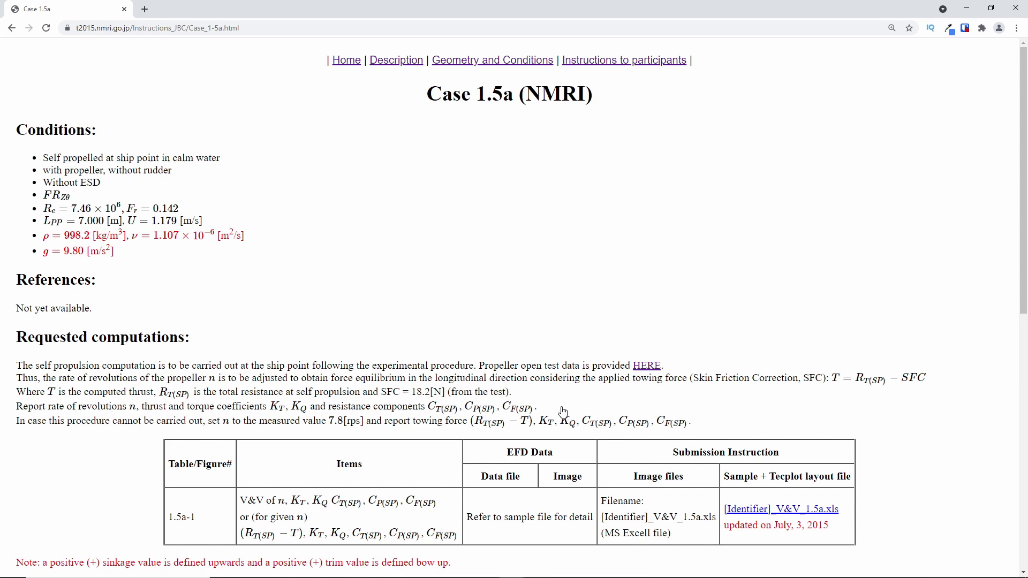
middle_click(644, 366)
click(216, 12)
key(alt+Tab)
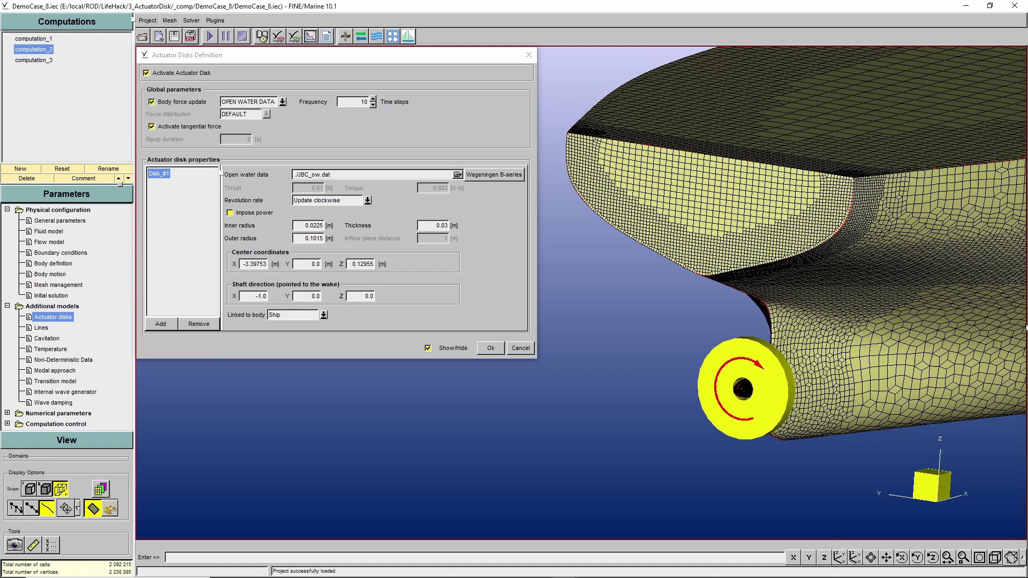
click(166, 325)
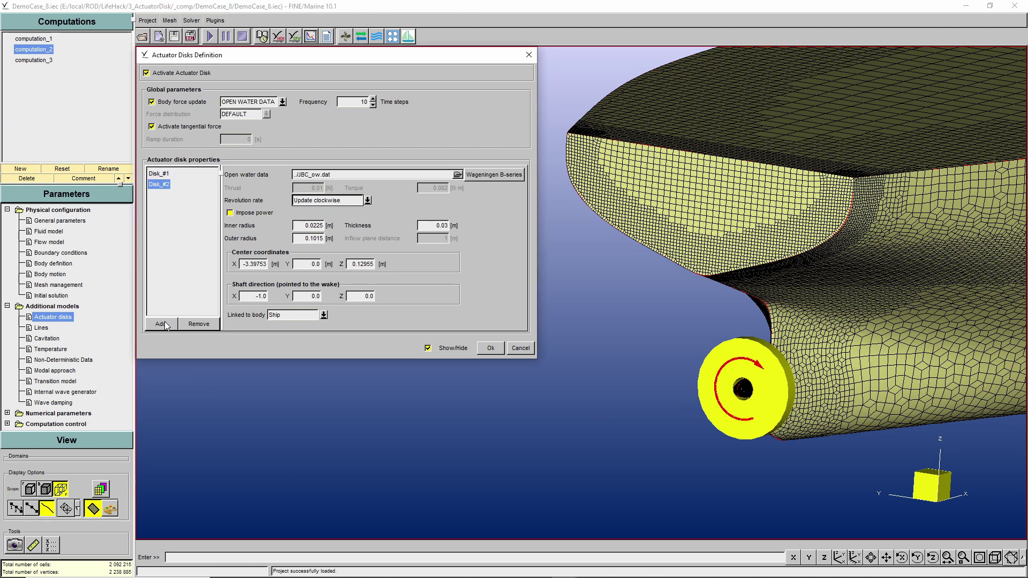
click(197, 325)
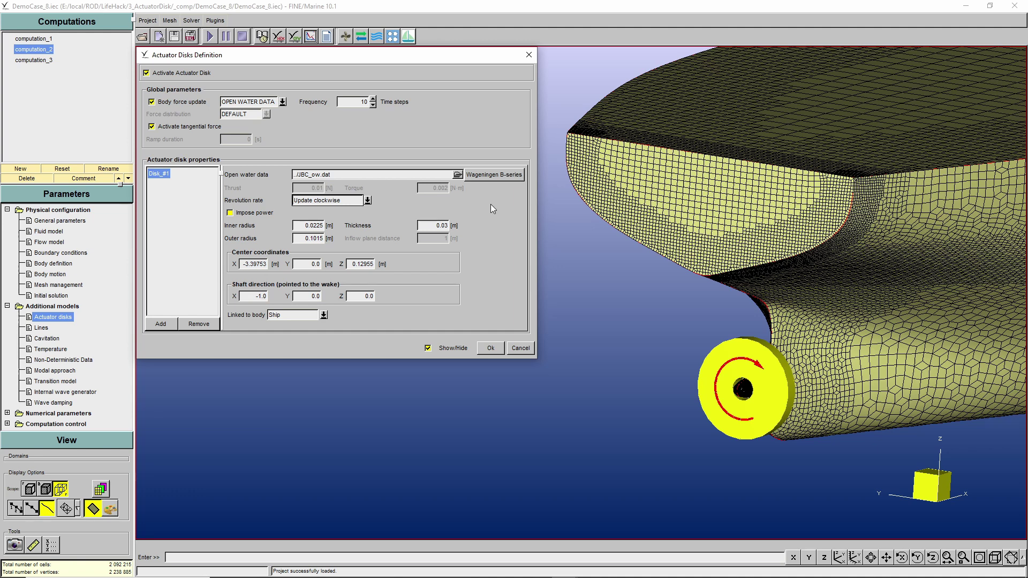
Open the Wageningen B-series settings and select the output file name for Bseries_disk_1.dat
click(492, 175)
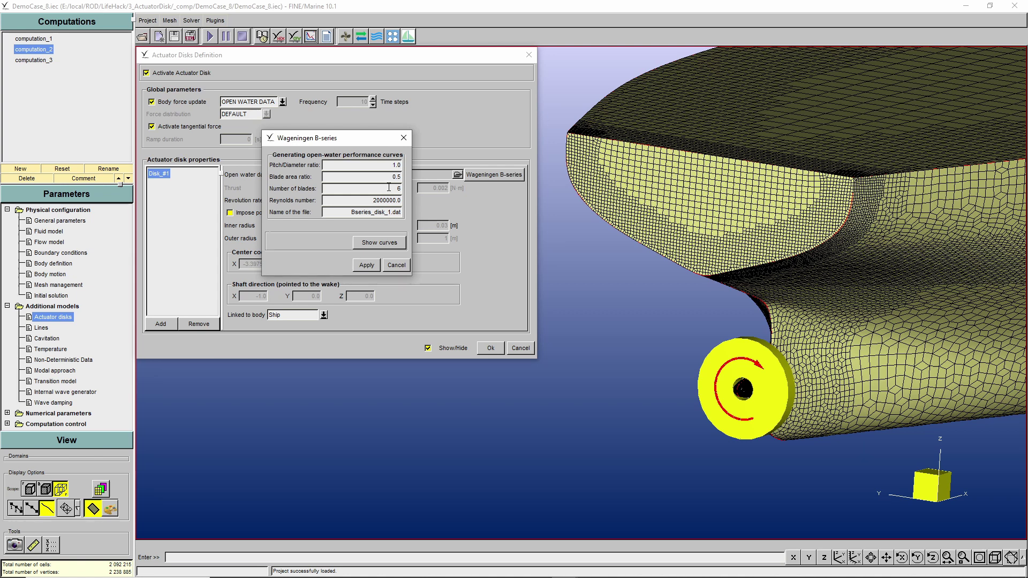
triple_click(383, 212)
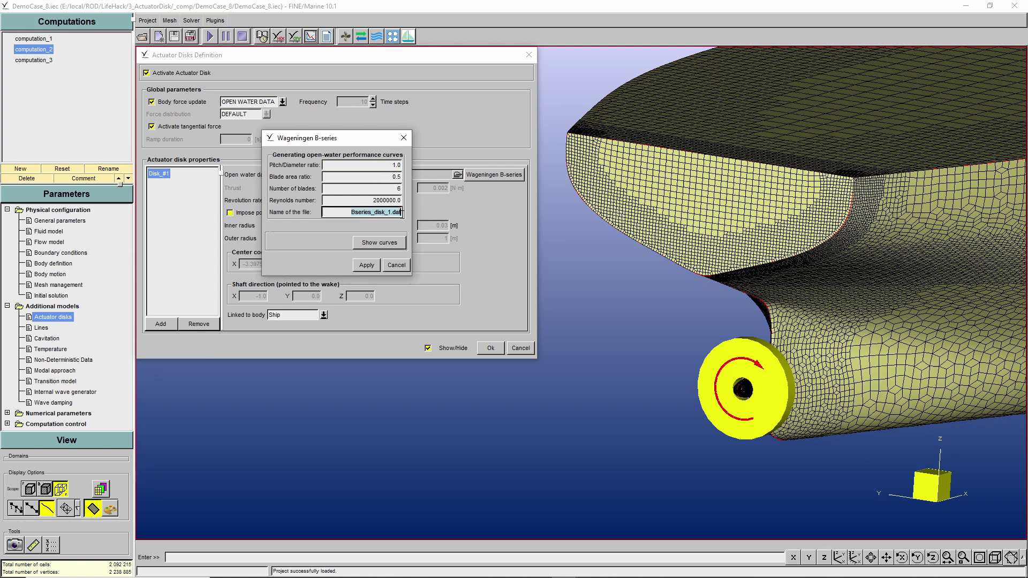
Plot the B-series KT, 10KQ and efficiency curves, then cancel the generator unapplied
click(379, 243)
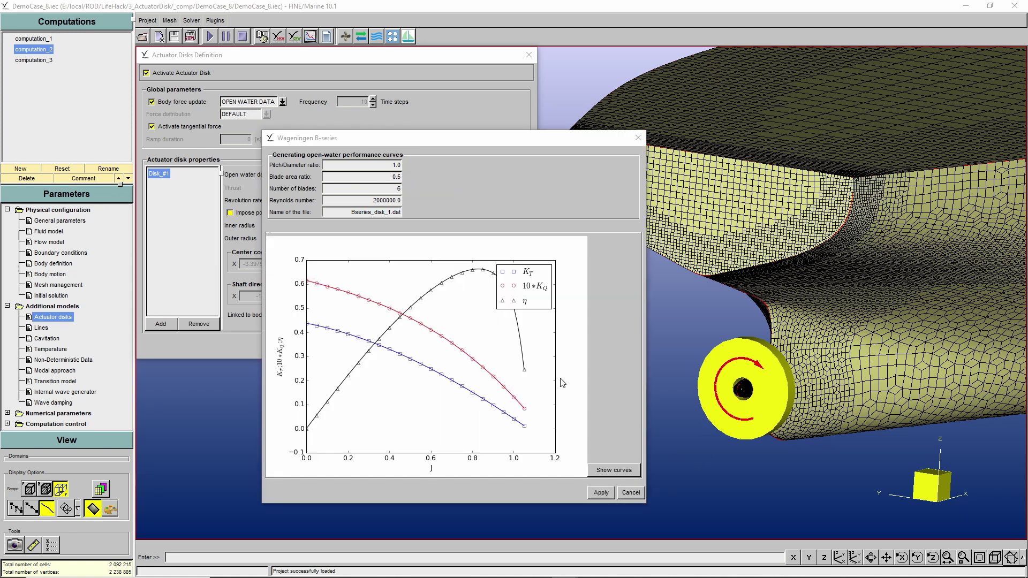
click(396, 213)
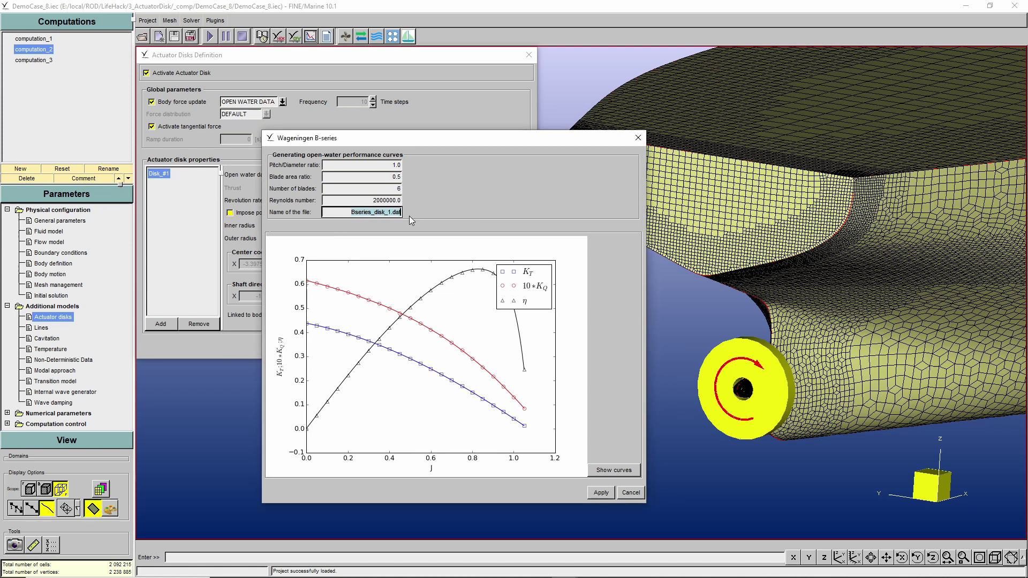
click(629, 492)
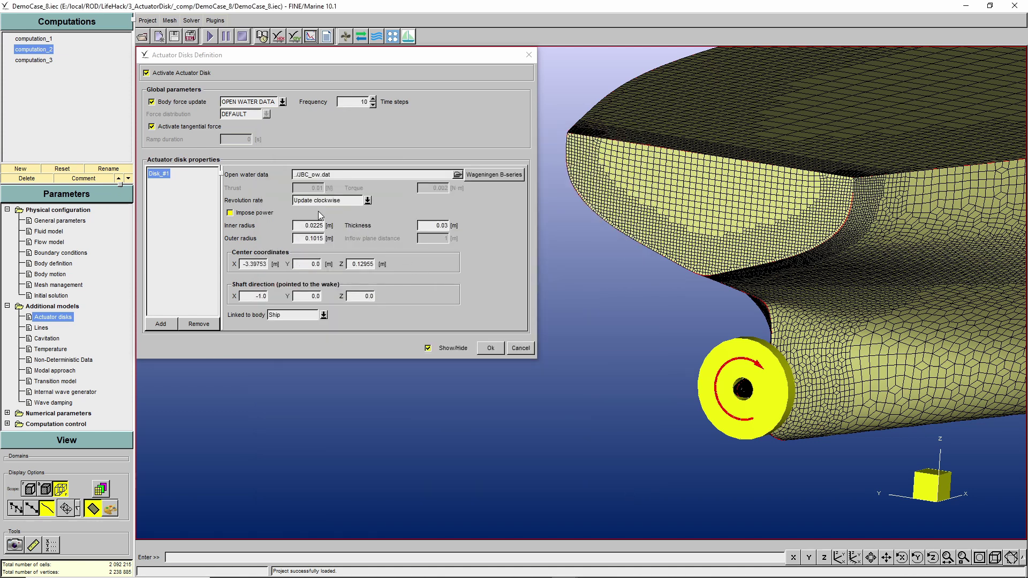
Keep clockwise revolution, check the 0.0225 and 0.1015 m radii, and zoom onto the disk
click(368, 200)
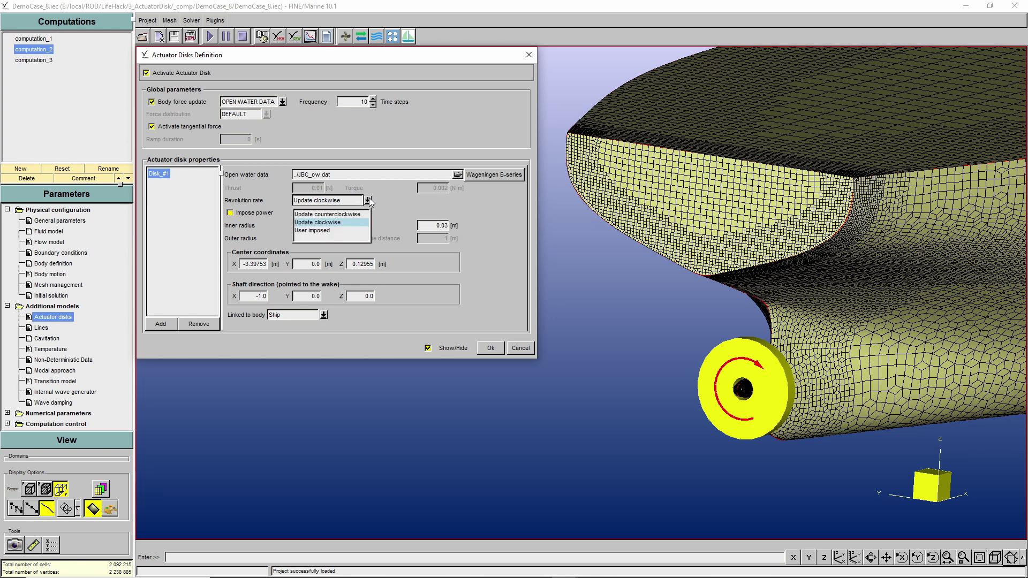
click(368, 200)
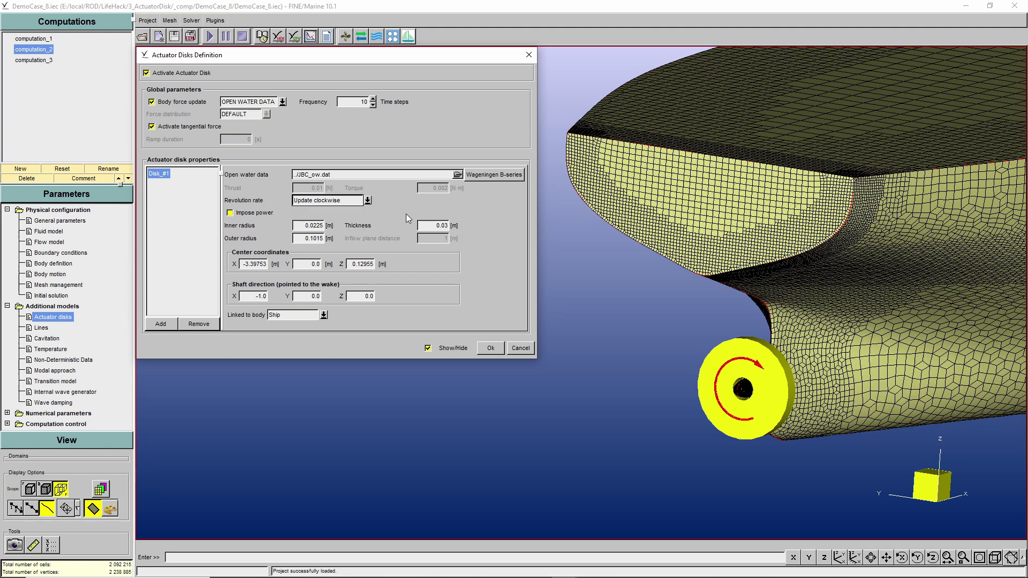
click(308, 226)
click(306, 238)
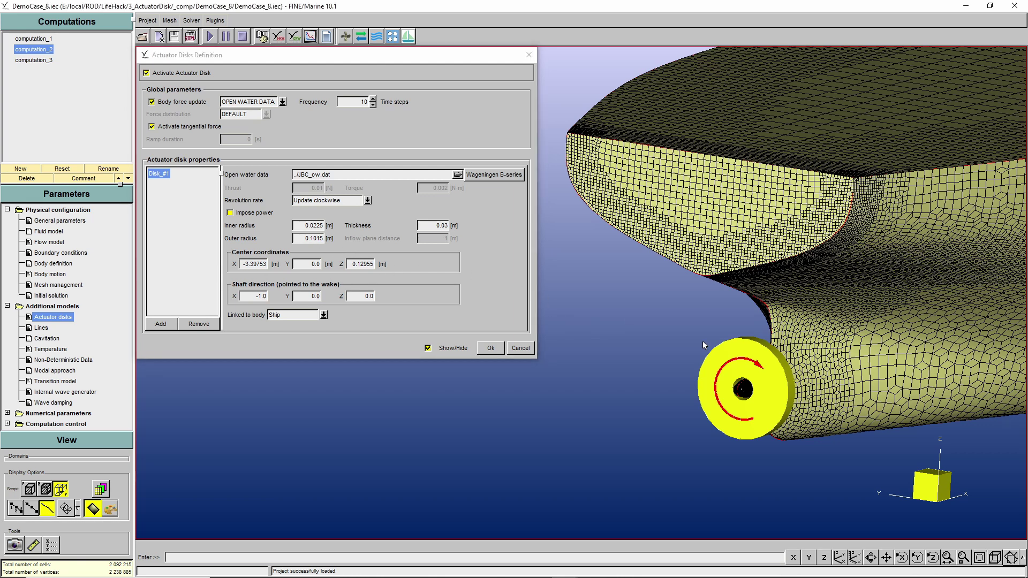
scroll(744, 389, up, 5)
scroll(752, 337, up, 3)
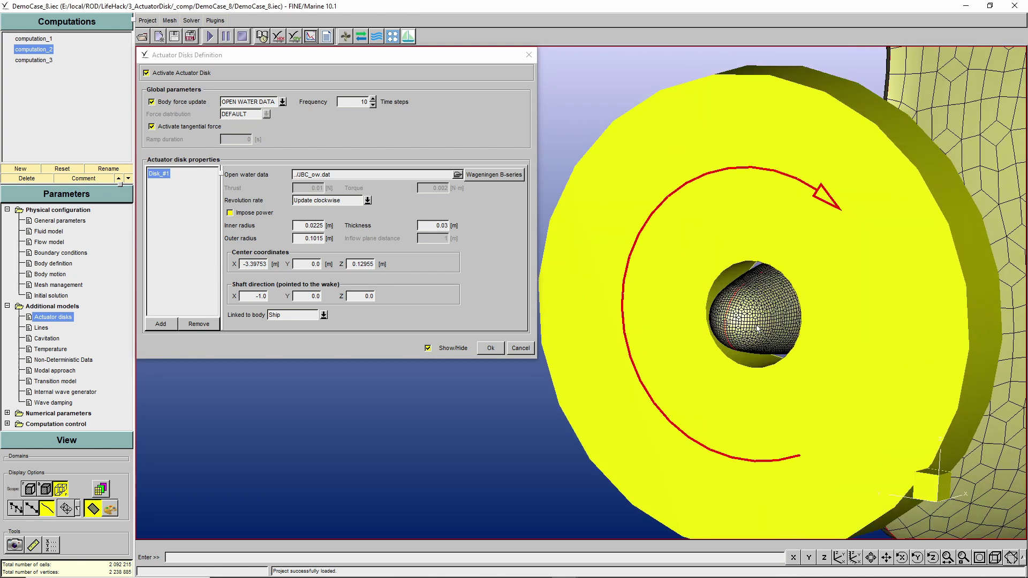
scroll(758, 329, up, 2)
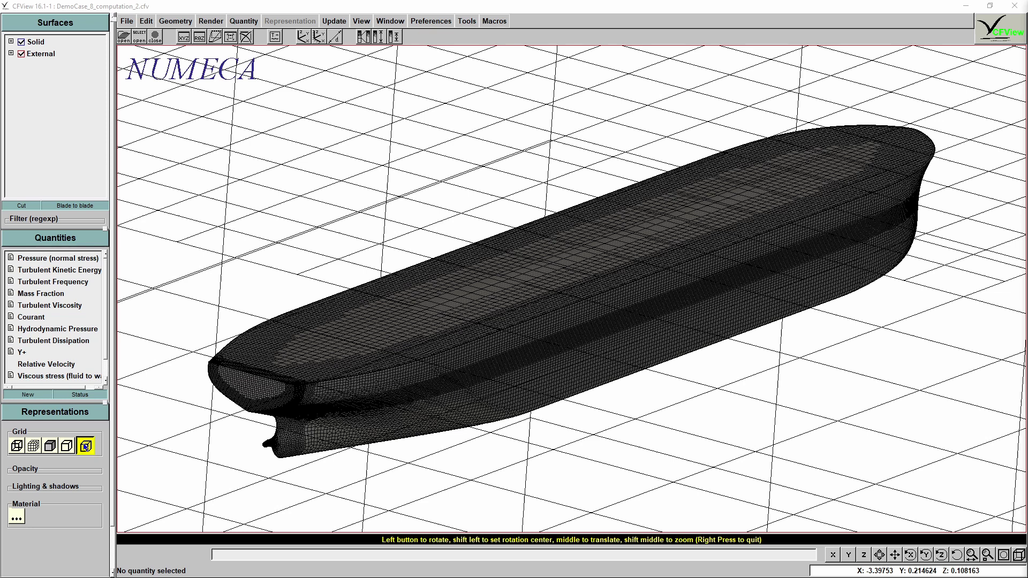
Launch Wake_flow_tool with origin at 6 o'clock, diameter 0.203 m, velocity 1.179 m/s, 35×97 points
click(495, 22)
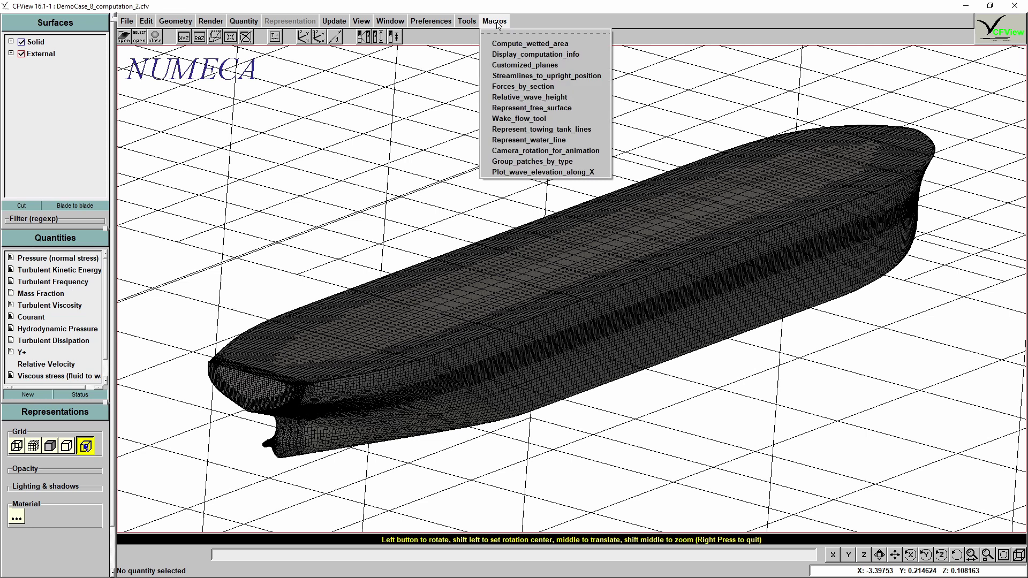
click(548, 118)
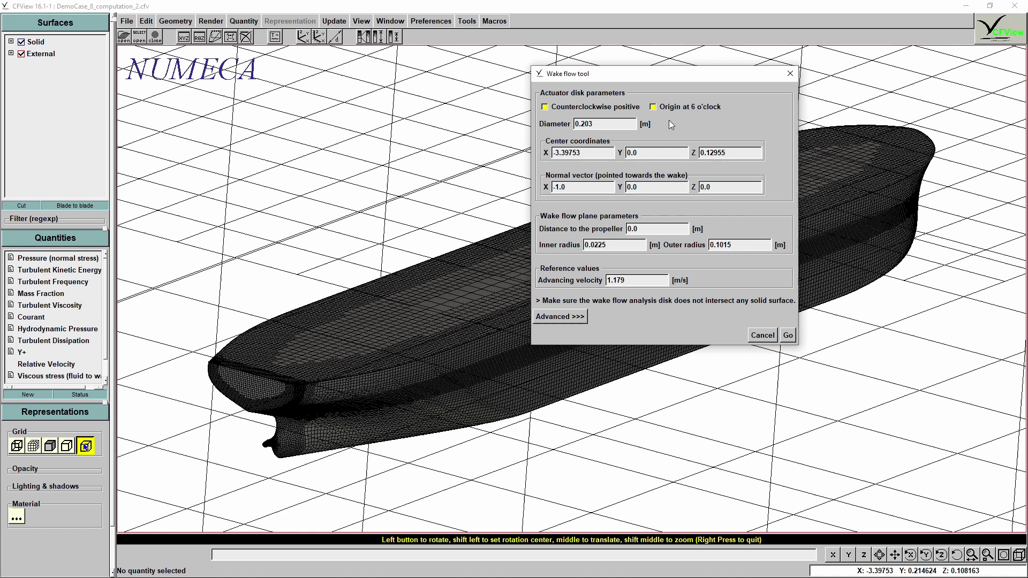
click(653, 107)
click(784, 138)
click(649, 280)
click(579, 319)
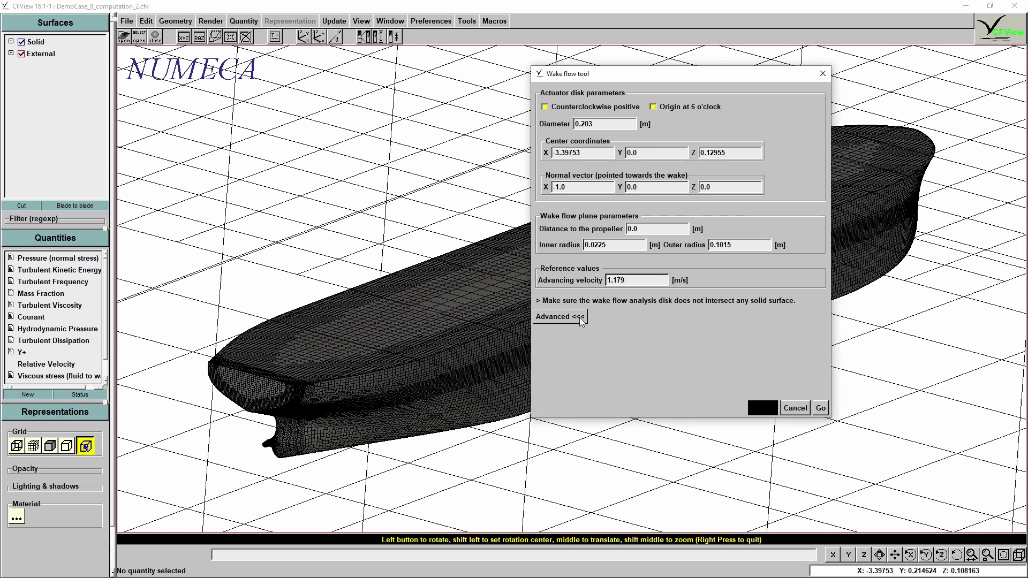
click(623, 346)
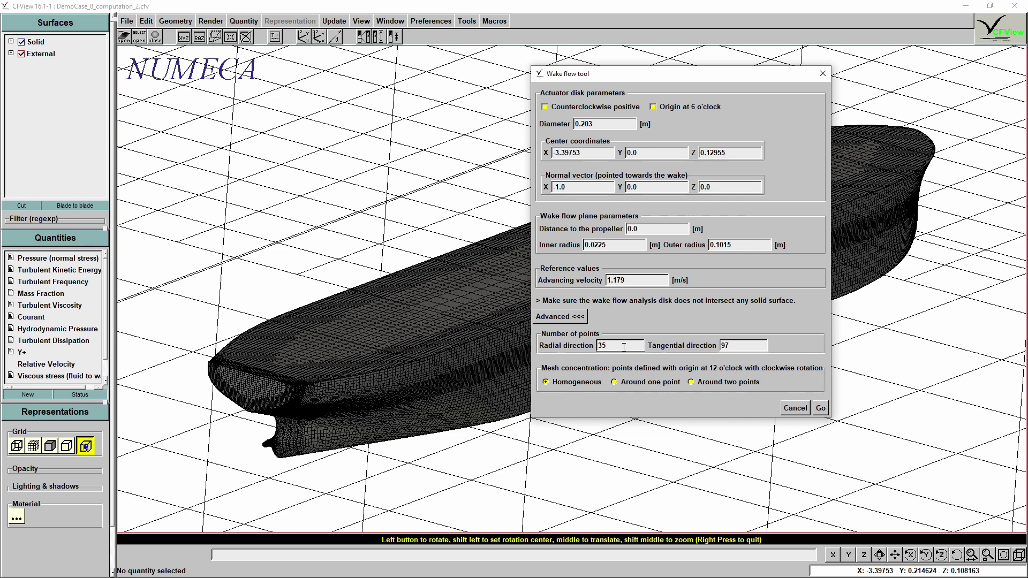
Run the wake flow tool and show Vxyz in the top-left map beside Vr and Vtheta
click(820, 408)
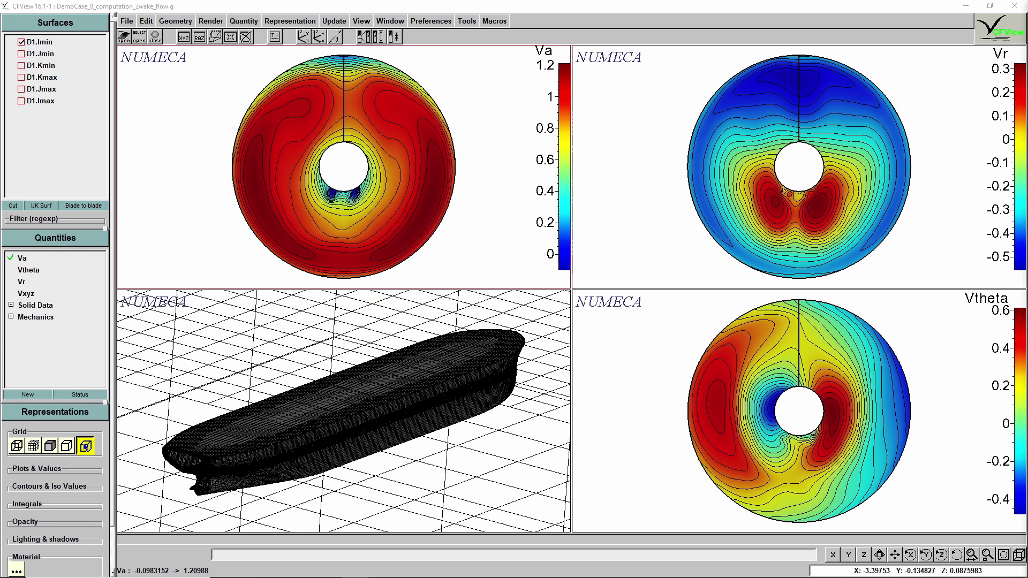
click(647, 105)
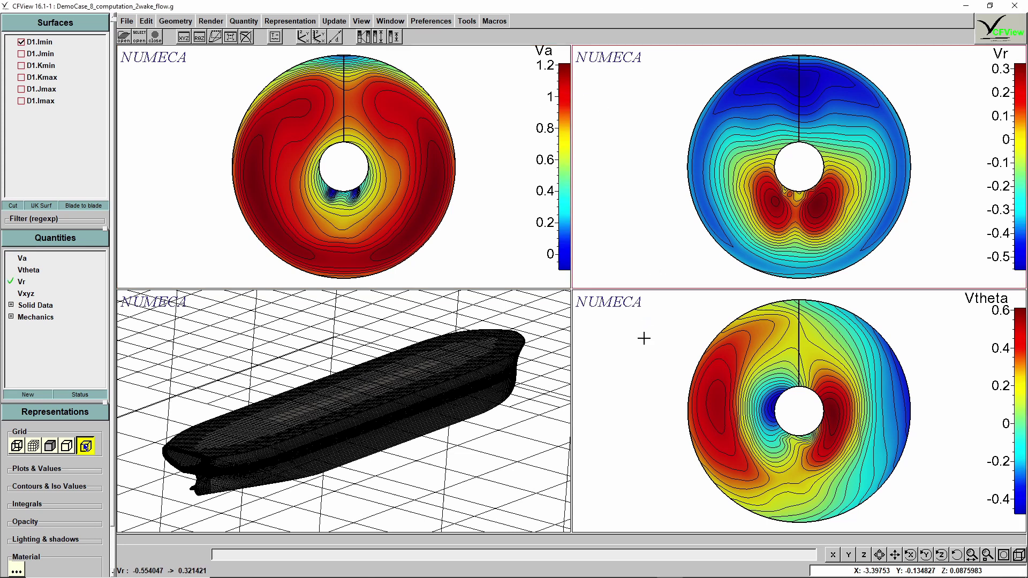
click(527, 103)
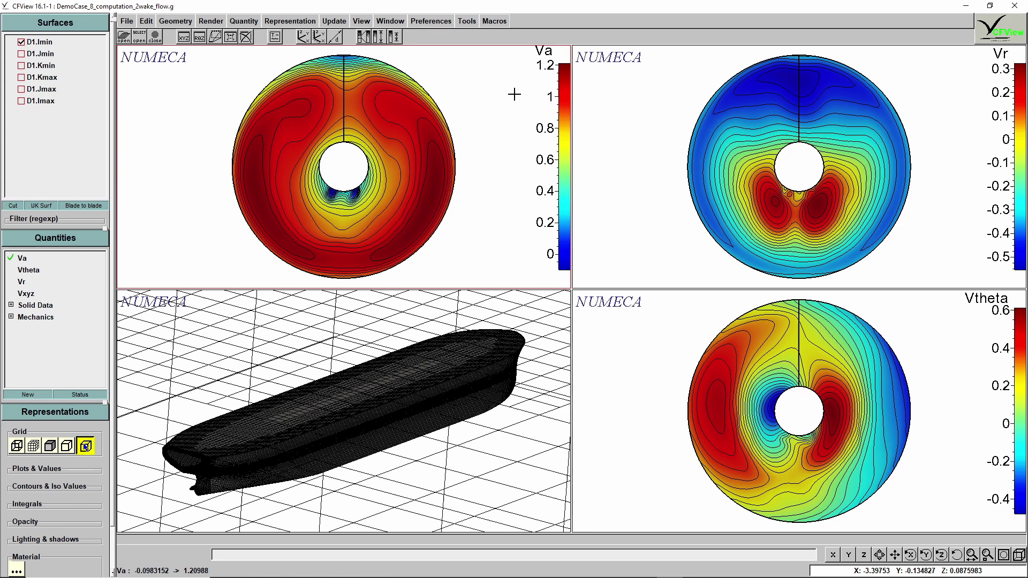
click(25, 294)
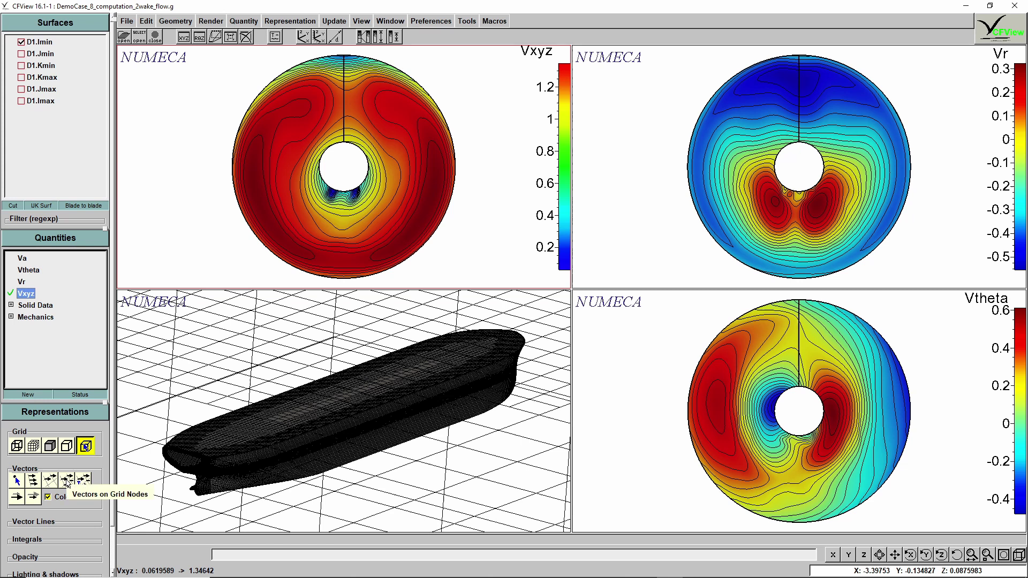
Overlay black Vxyz velocity vectors on the grid nodes of the wake map
click(67, 482)
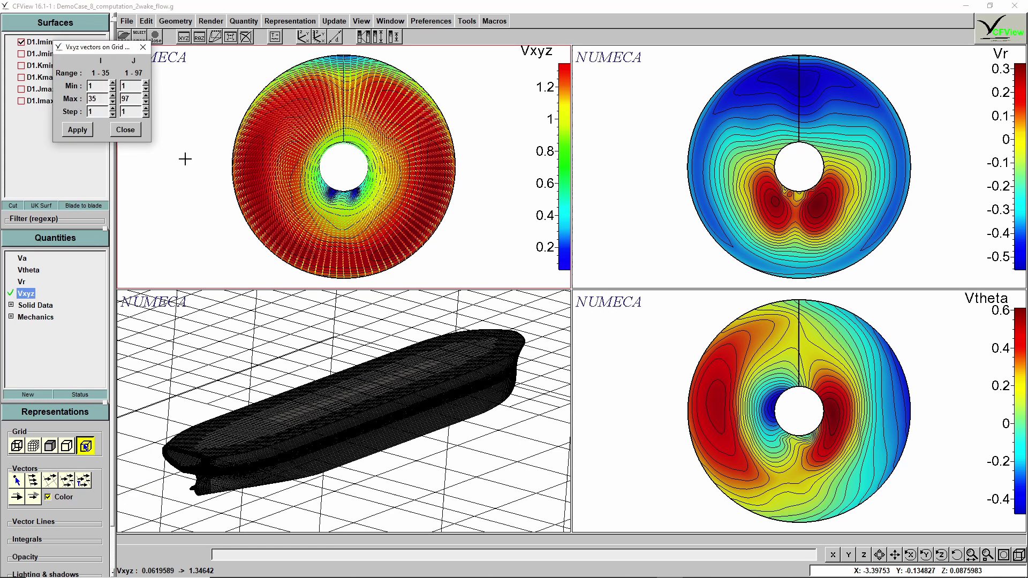
click(125, 130)
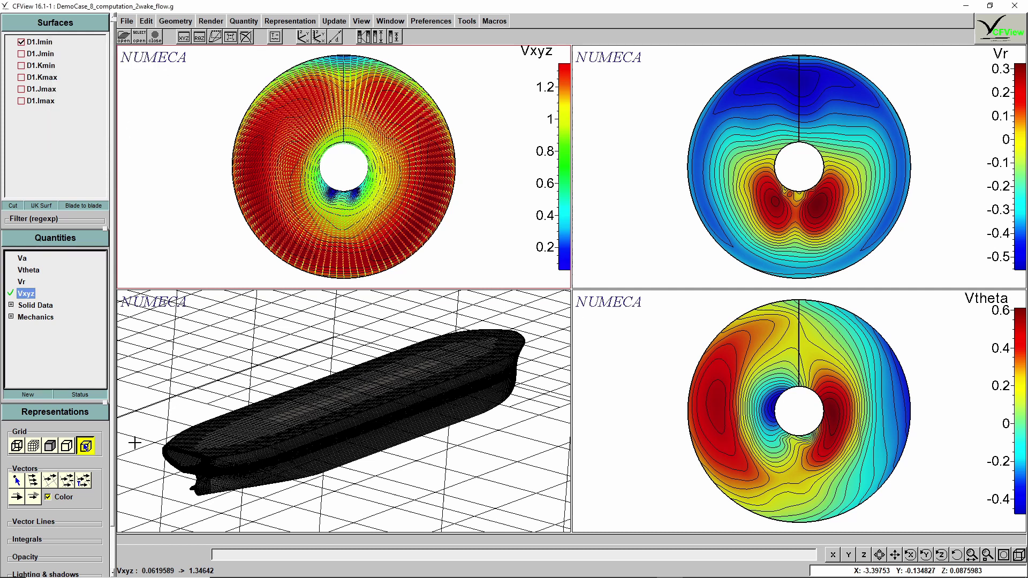
click(50, 499)
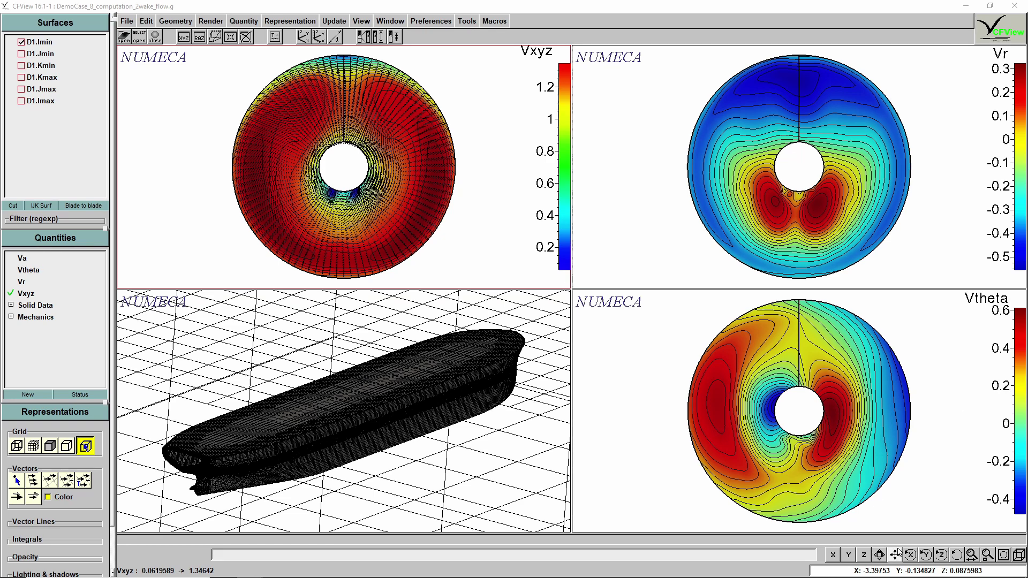
Zoom in on the disc hub region, try denser vectors, then restore the original display
click(894, 554)
drag(365, 241, 373, 259)
scroll(373, 259, up, 5)
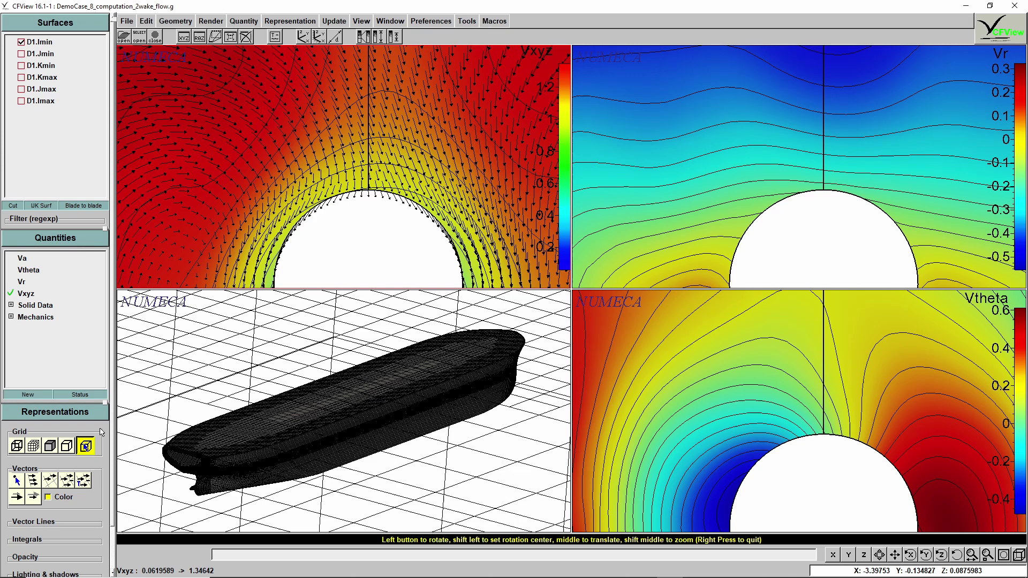
click(17, 496)
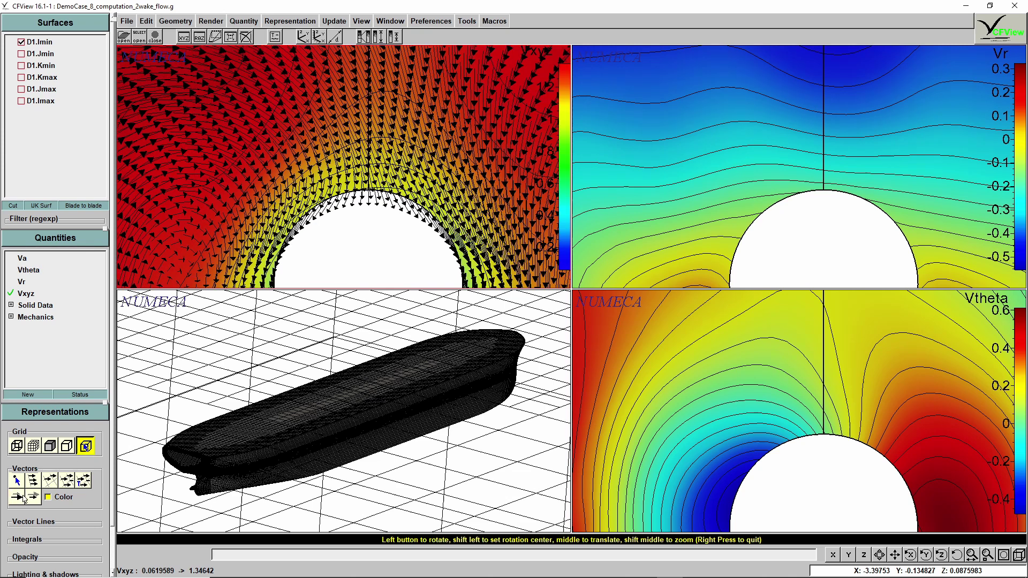
click(33, 497)
scroll(403, 182, down, 5)
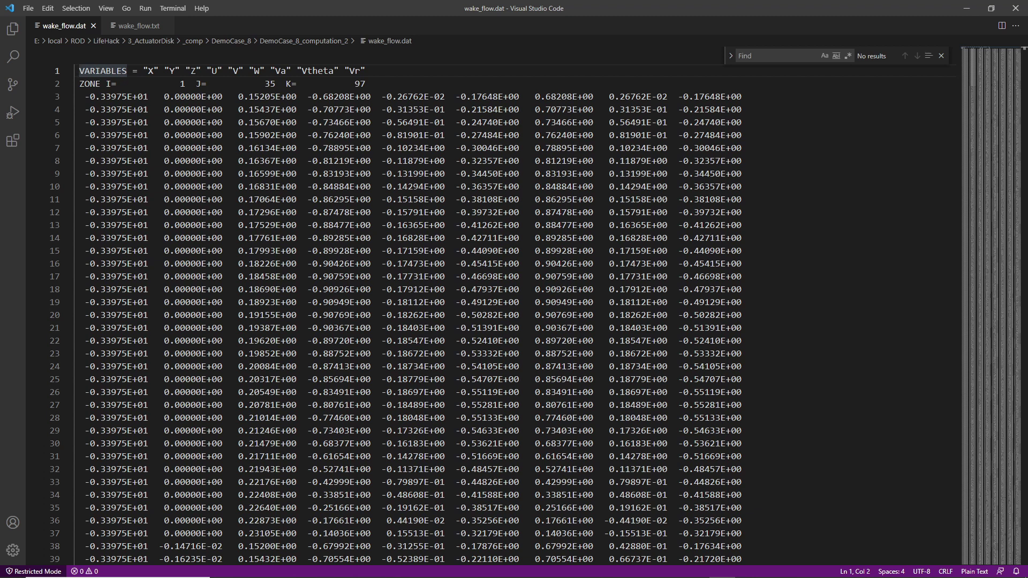
In wake_flow.txt, note the 35 radial points and search for the radial and tangential tables
click(148, 28)
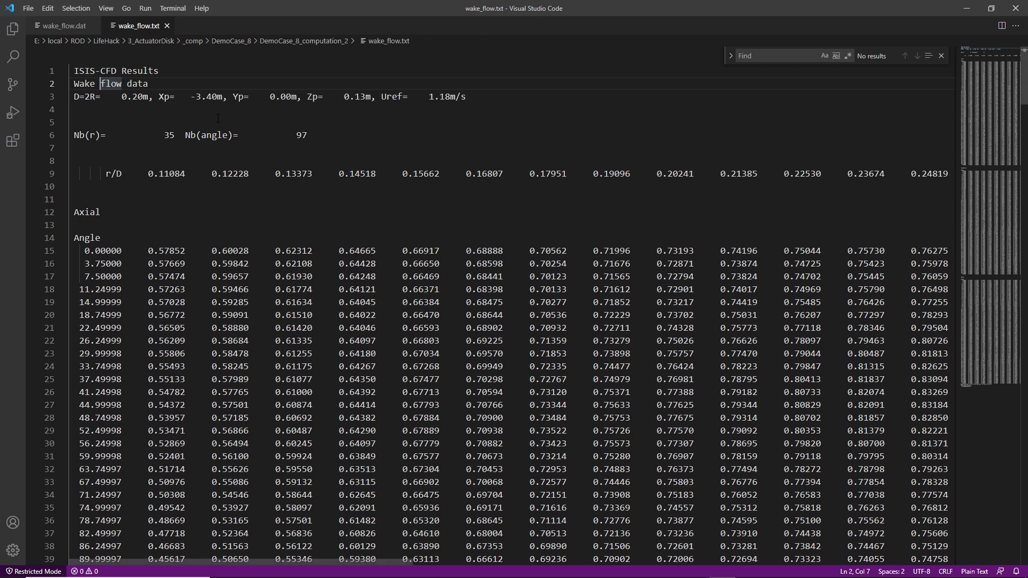
drag(167, 135, 174, 135)
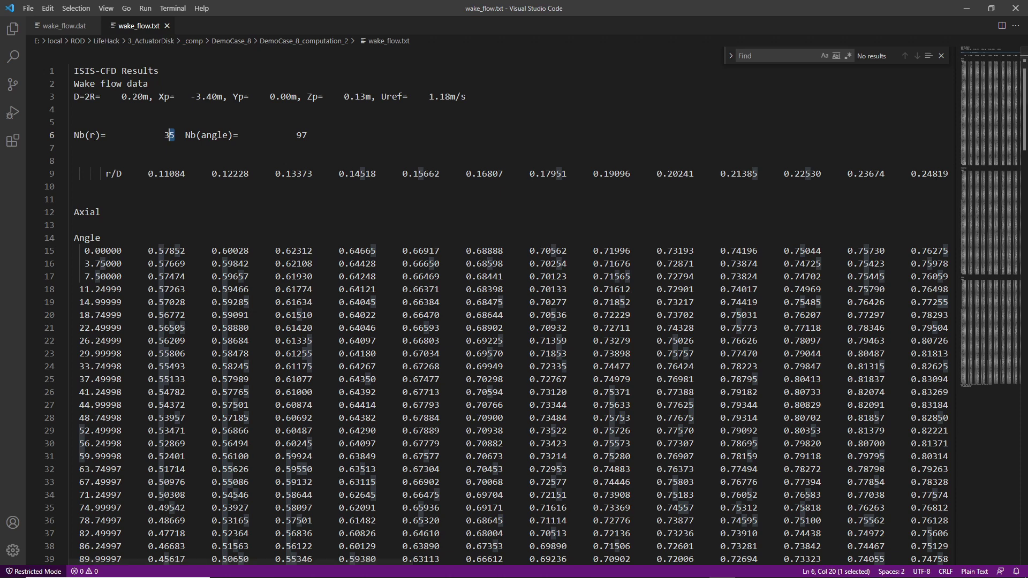
click(761, 55)
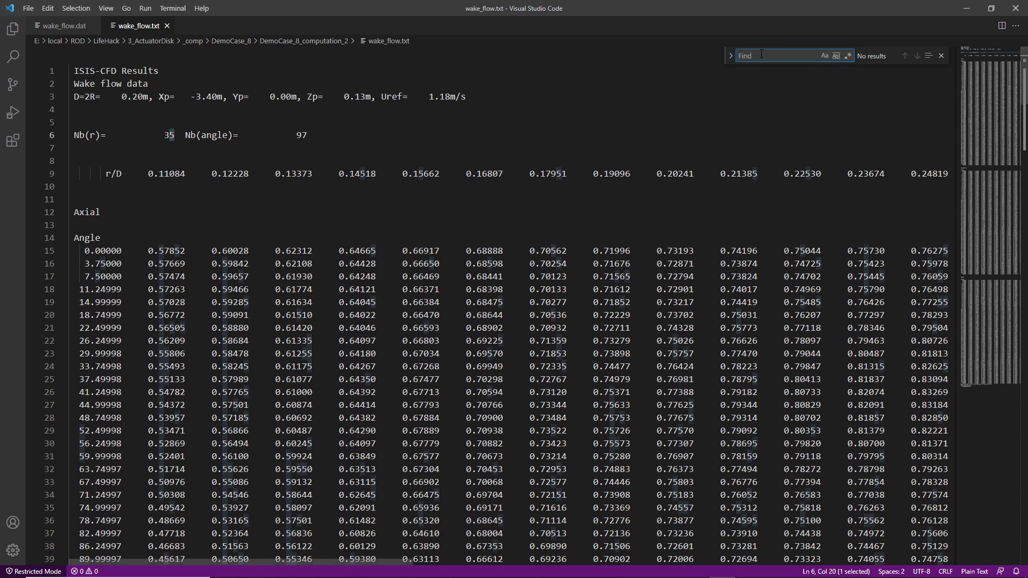
text(radi)
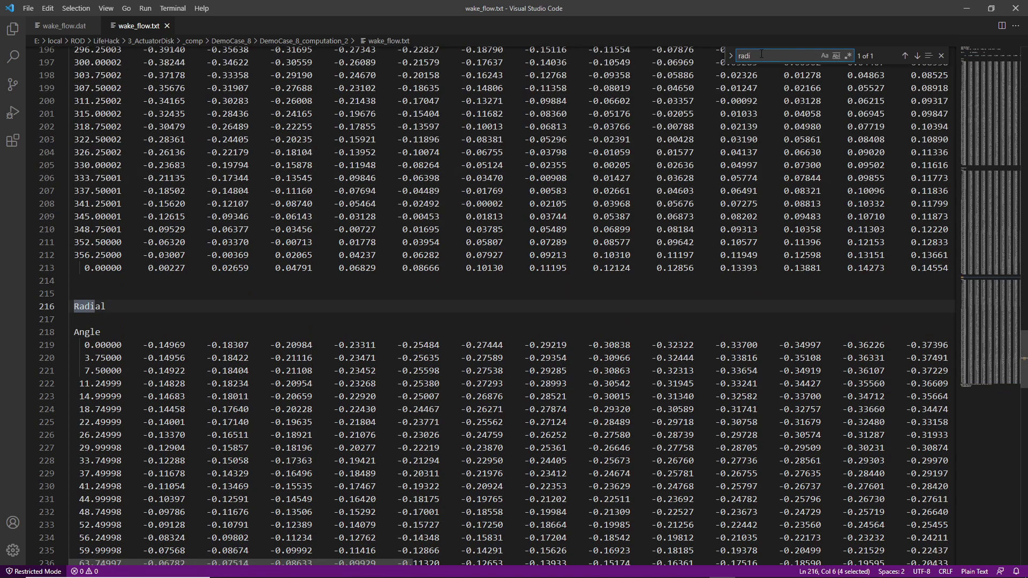
key(BackSpace)
key(BackSpace)
key(BackSpace)
key(BackSpace)
text(tan)
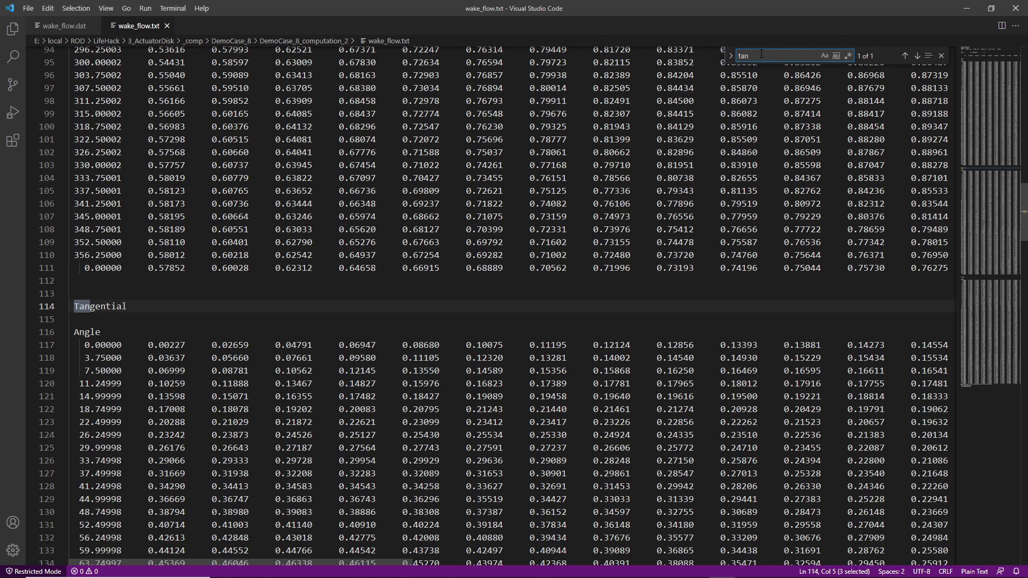
Return to the file's top and select the 1.18m/s reference velocity on line 3
drag(976, 173, 986, 52)
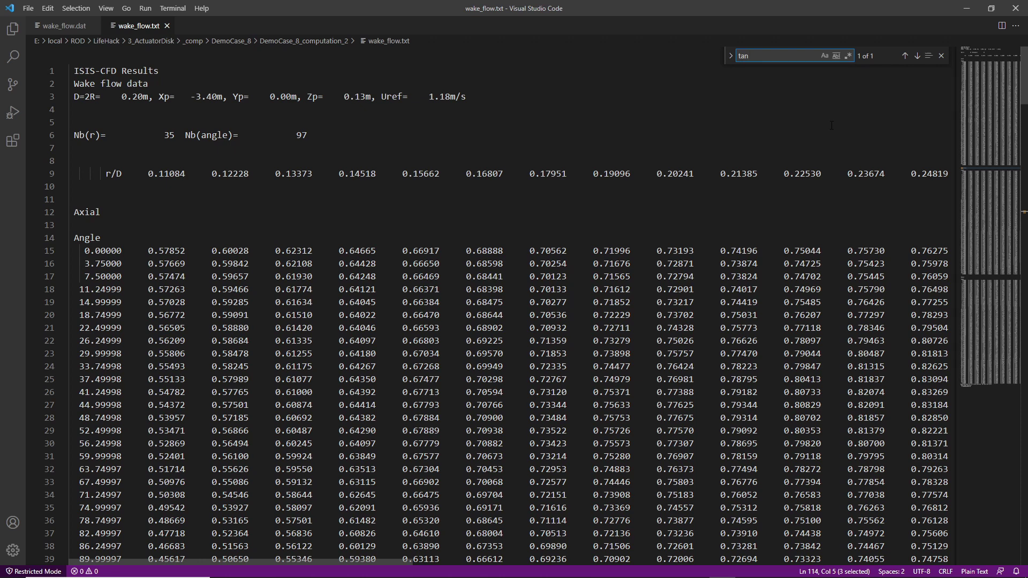
drag(429, 96, 475, 101)
click(475, 102)
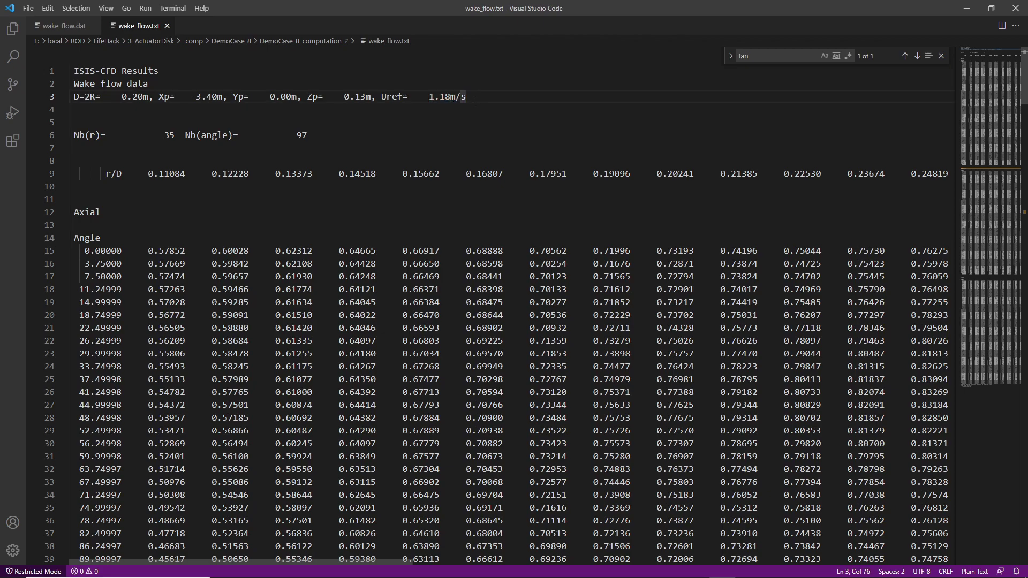